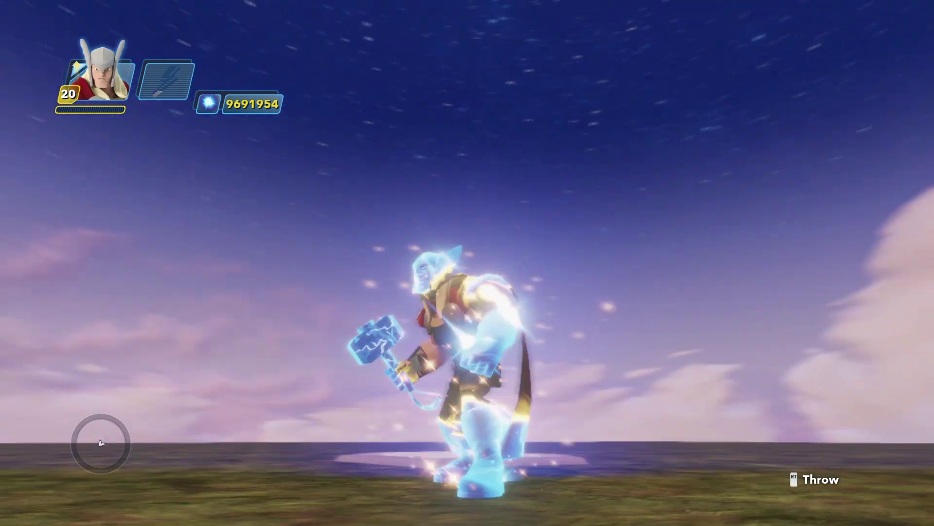
Step: Open Thor's skill tree and look through its skill pages from Health & Defense to Character Overview
key("Escape")
key("Down")
key("Down")
key("Down")
key("Down")
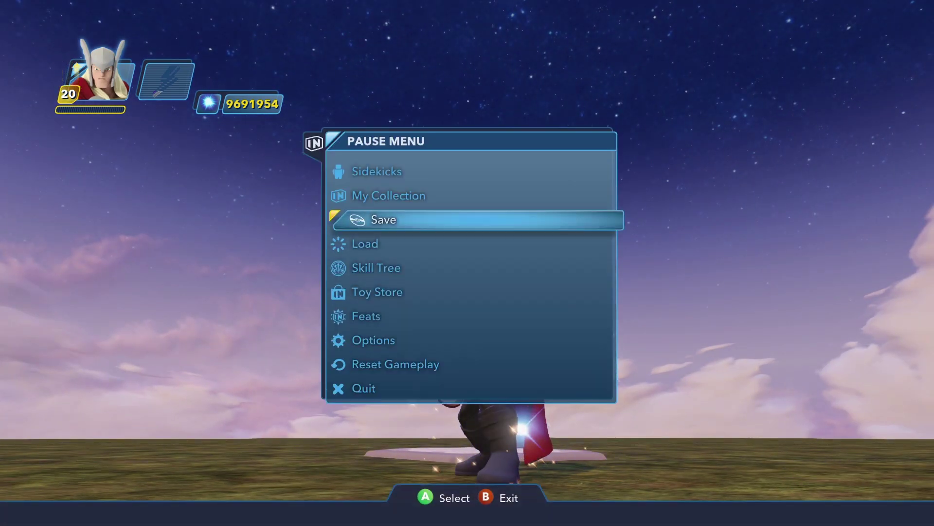
key("Return")
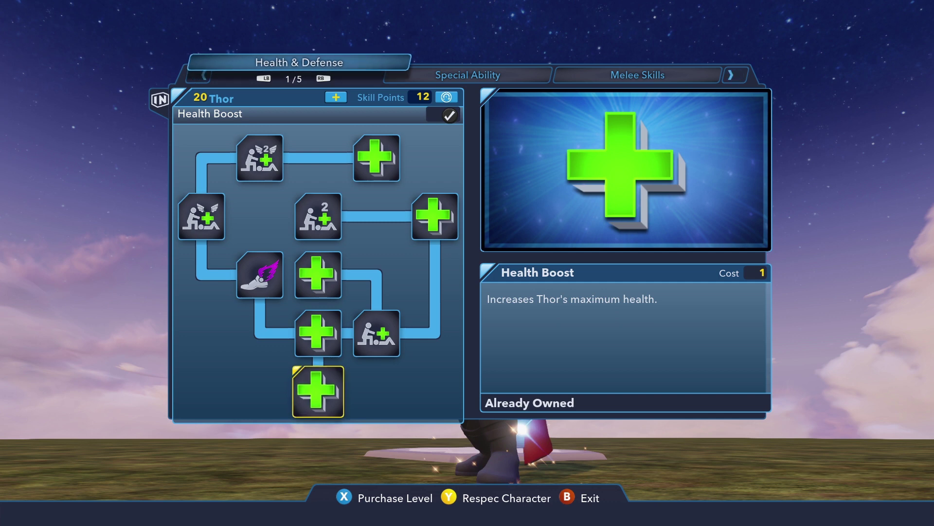
key("e")
key("e")
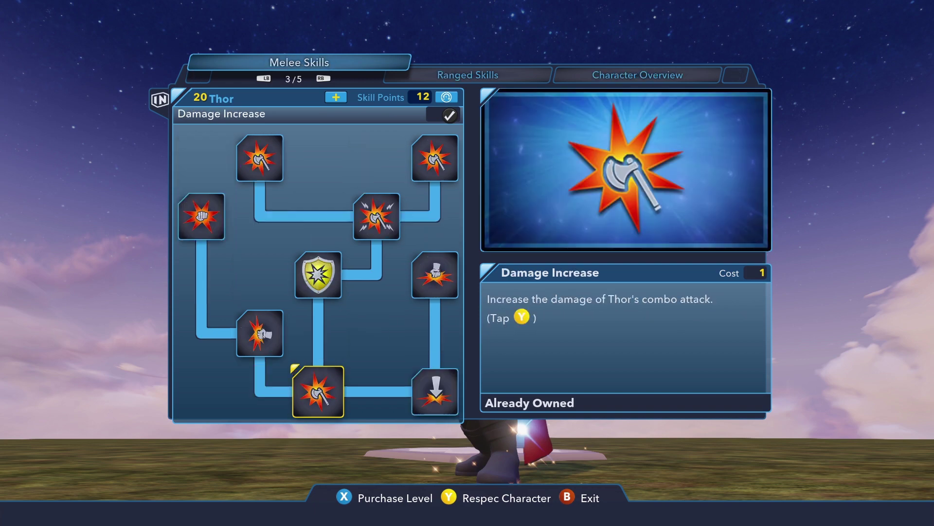
key("e")
key("e")
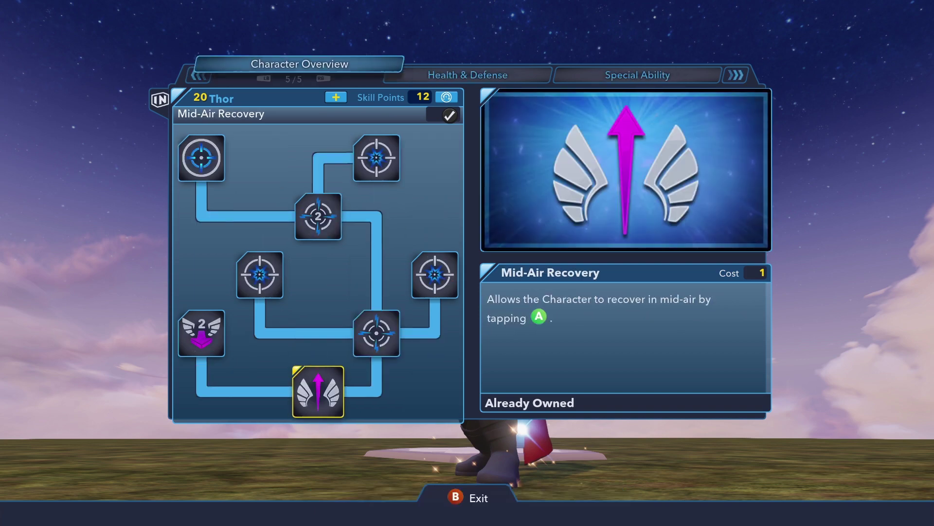
Step: Leave Thor's skill tree and switch the active character to Hulkbuster
key("Escape")
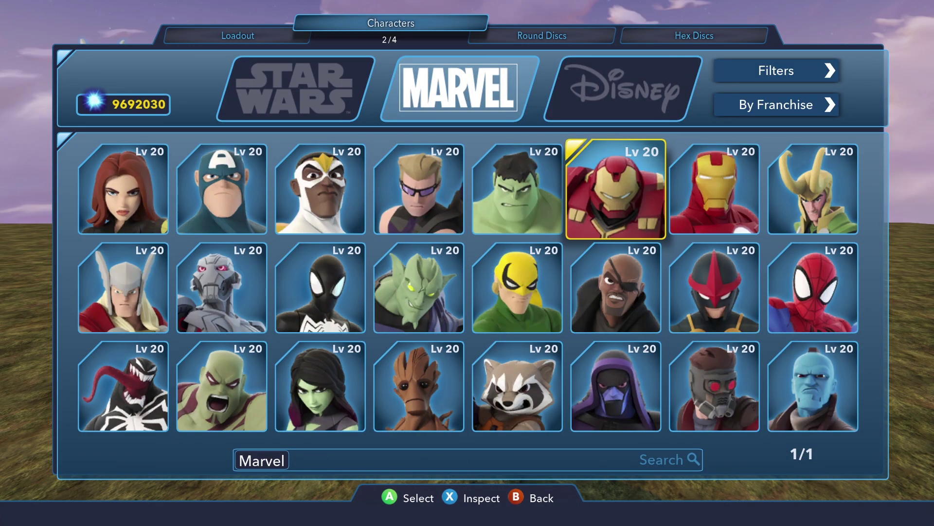
key("q")
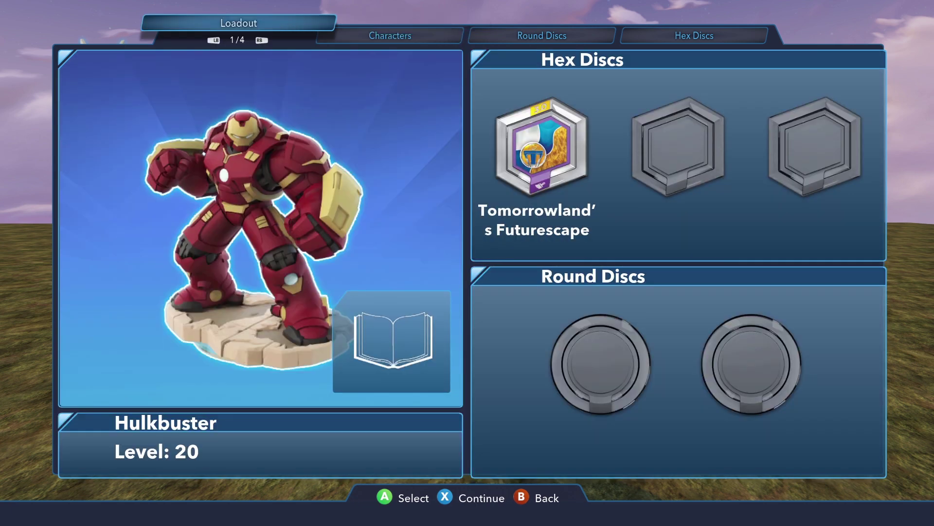
key("Escape")
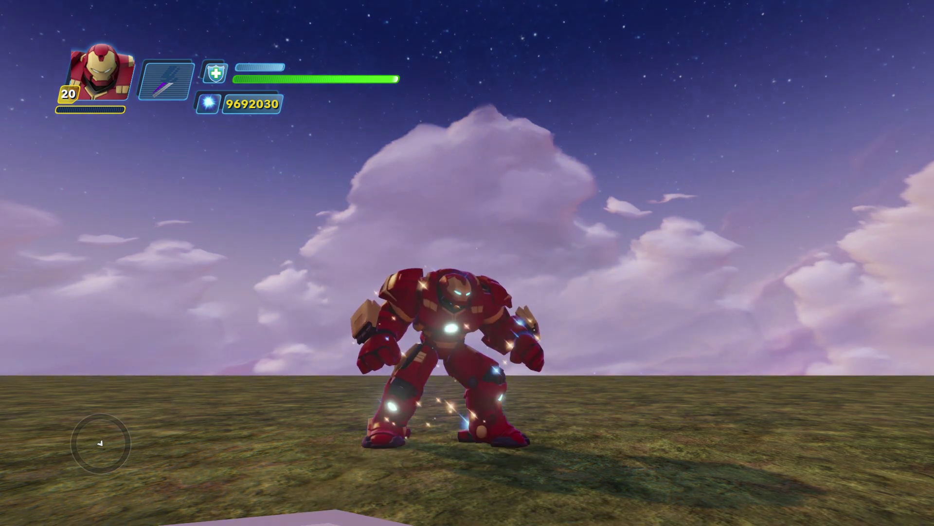
Step: Open Hulkbuster's skill tree and inspect the Team Player skill and its upgrade in Health & Defense
key("Escape")
key("Down")
key("Down")
key("Down")
key("Down")
key("Return")
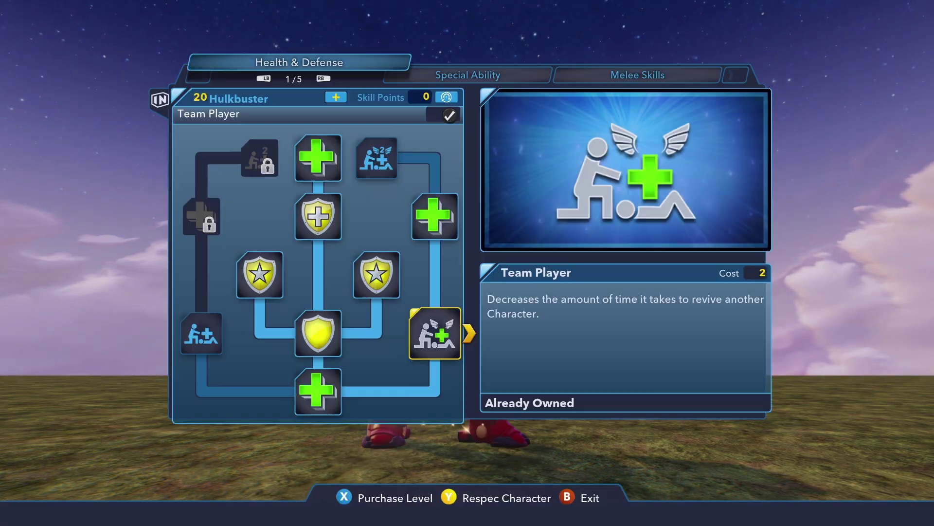
key("Up")
key("Up")
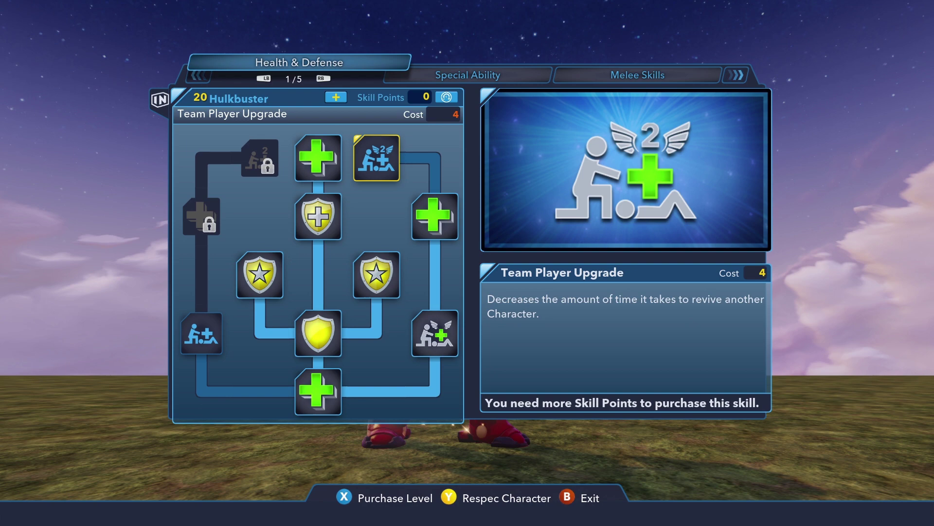
Step: Look through Hulkbuster's Melee Skills, Character Overview and Special Ability pages, including the Missile Salvo skill
key("e")
key("e")
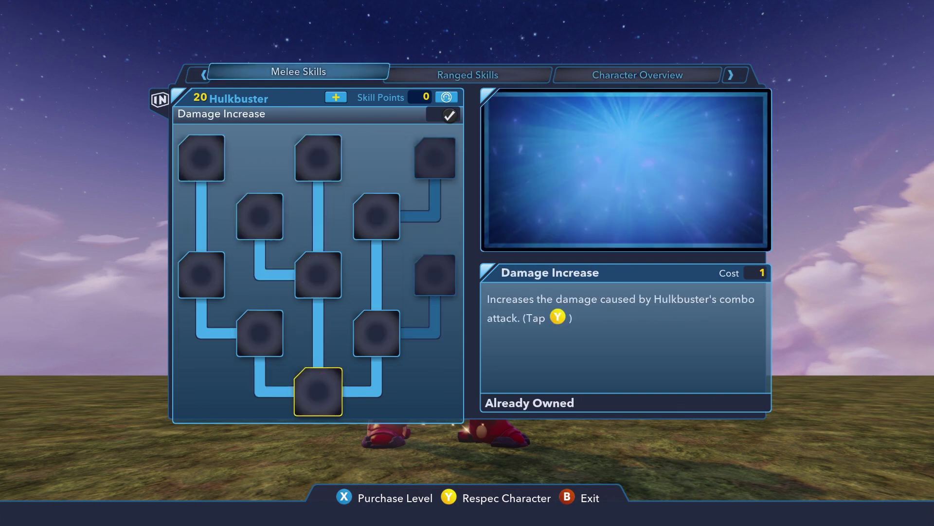
key("e")
key("e")
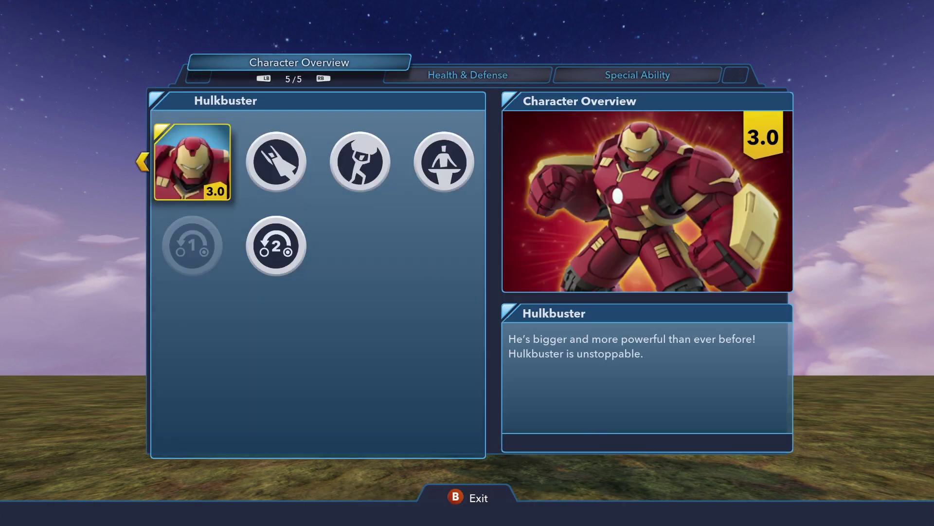
key("e")
Step: Examine the Melee Skills page of Hulkbuster's skill tree, starting from the Damage Increase skill
key("e")
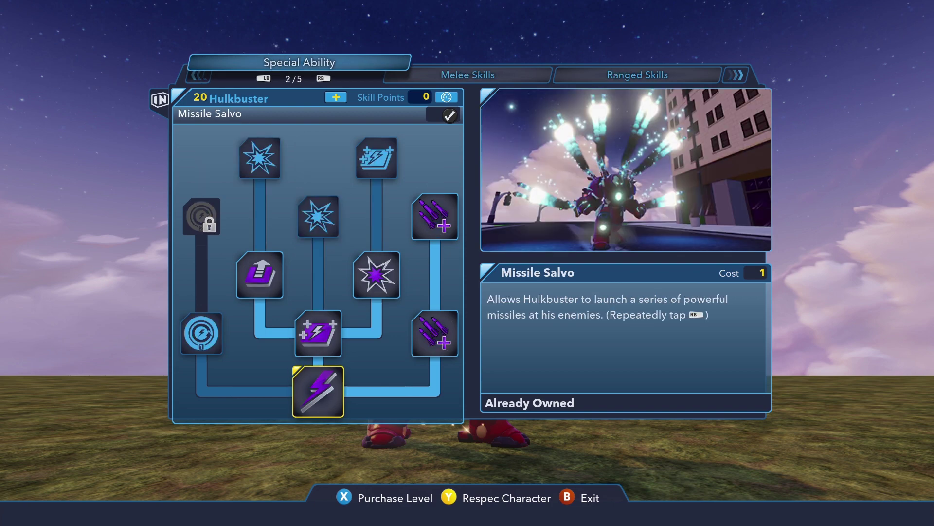
key("Left")
key("Right")
key("e")
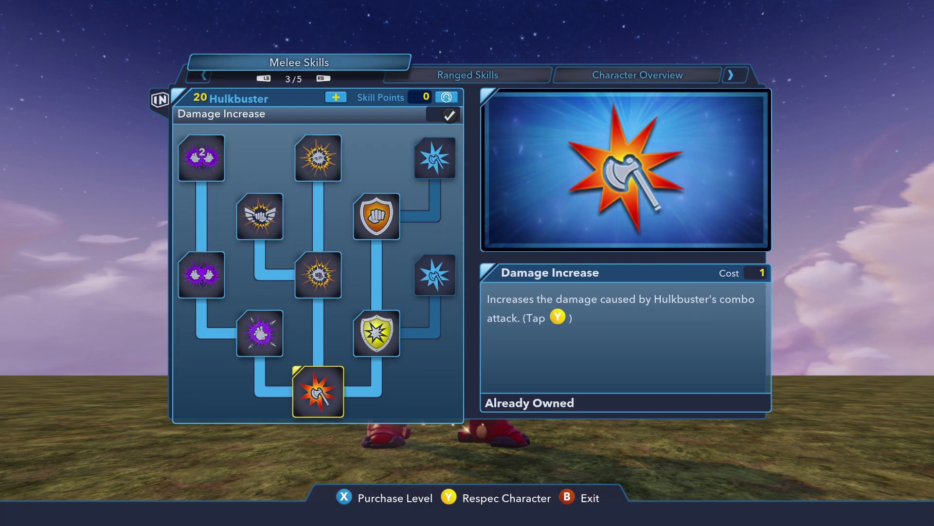
key("Up")
key("Down")
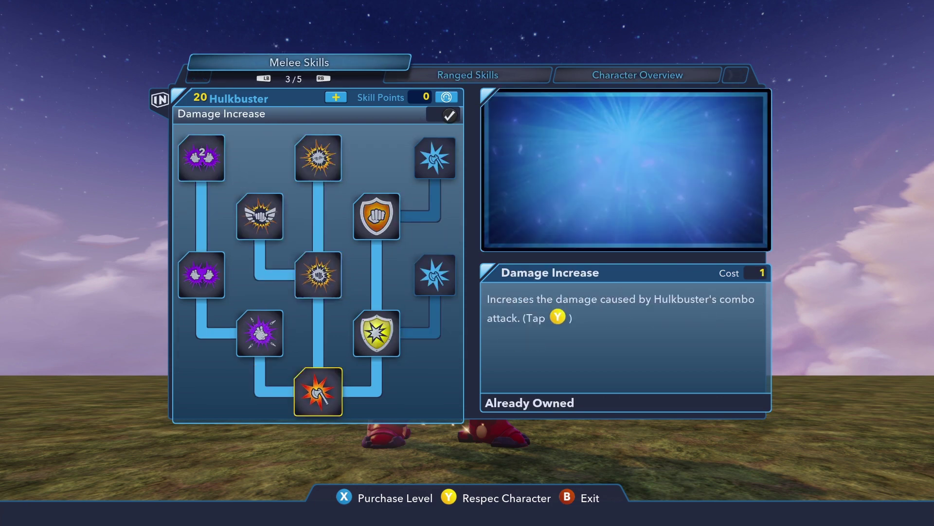
key("Right")
key("Right")
key("Up")
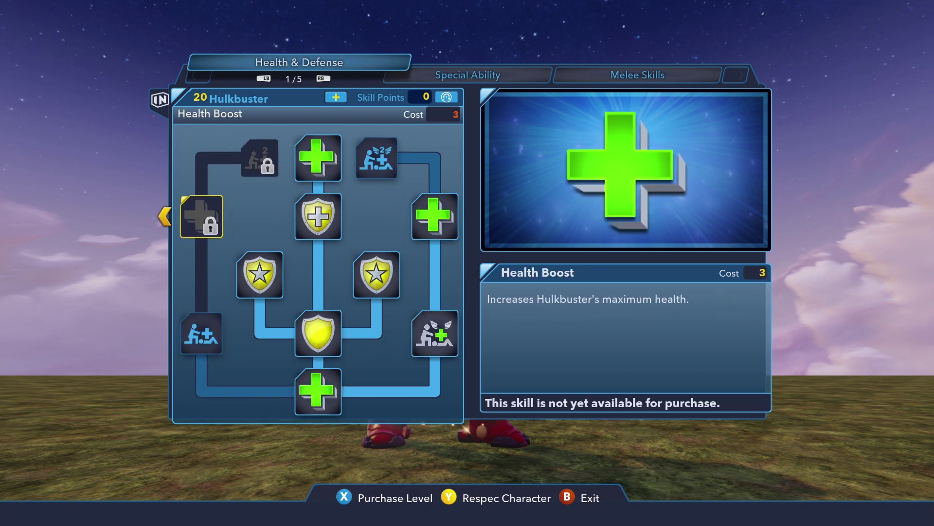
Step: Examine the Helping Hand Upgrade and the Health Boost skill in Hulkbuster's Health & Defense page
key("Up")
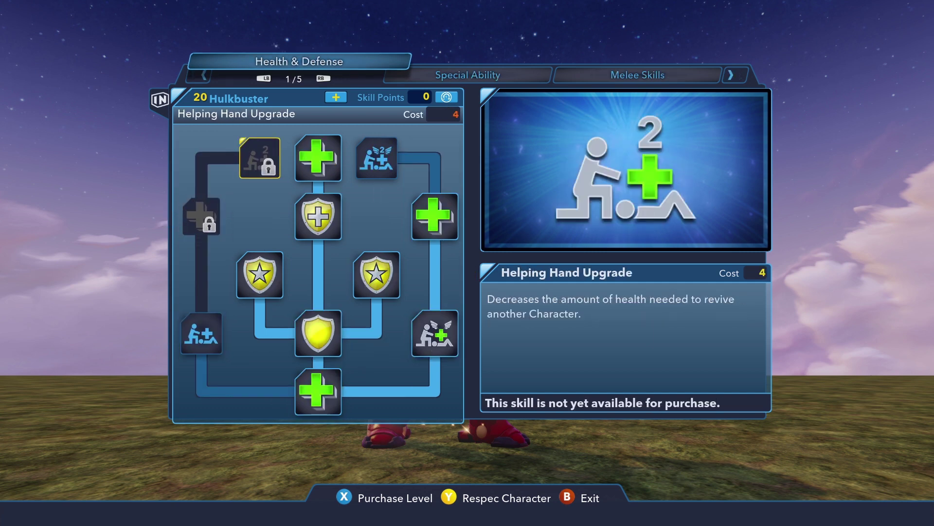
key("Left")
key("Up")
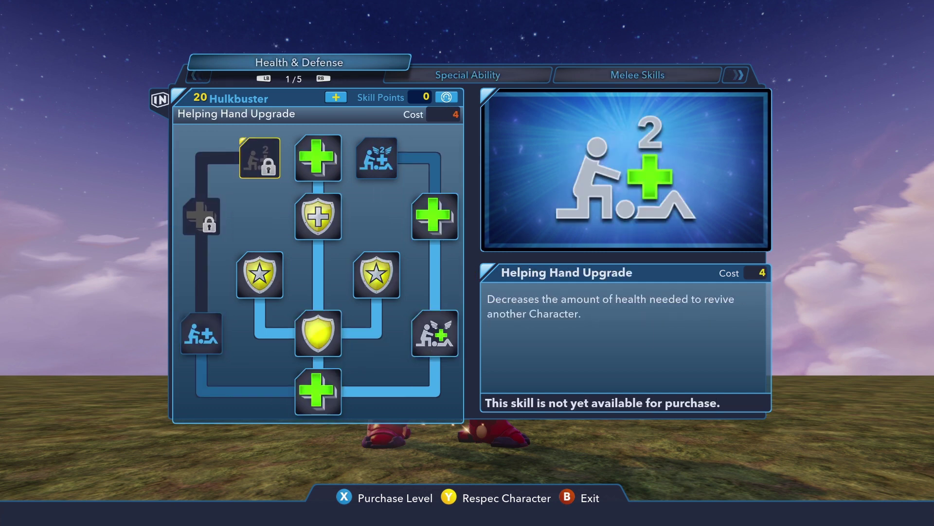
key("Down")
key("Down")
key("Down")
key("Right")
Step: Inspect Charged Repulsors and the Ranged Attack Upgrade in Hulkbuster's Ranged Skills, check the Character Overview, and exit the skill tree
key("Up")
key("Up")
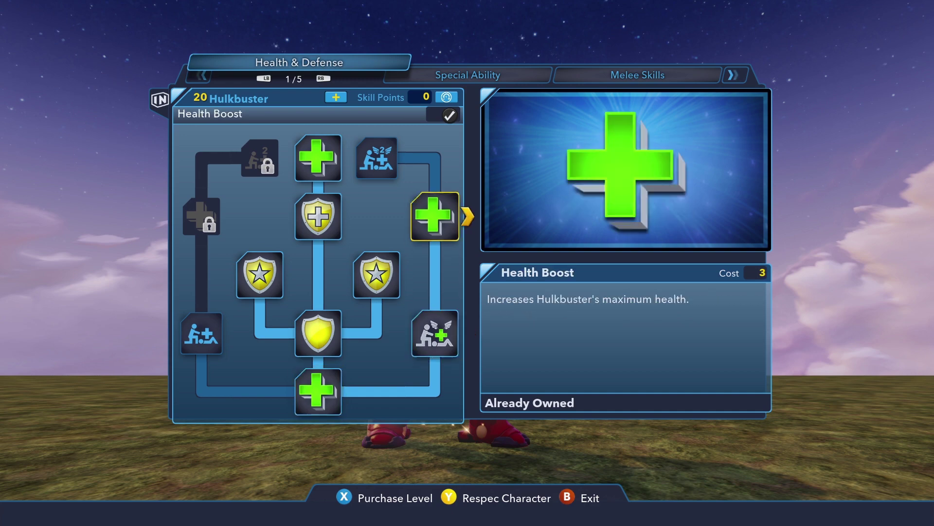
key("Down")
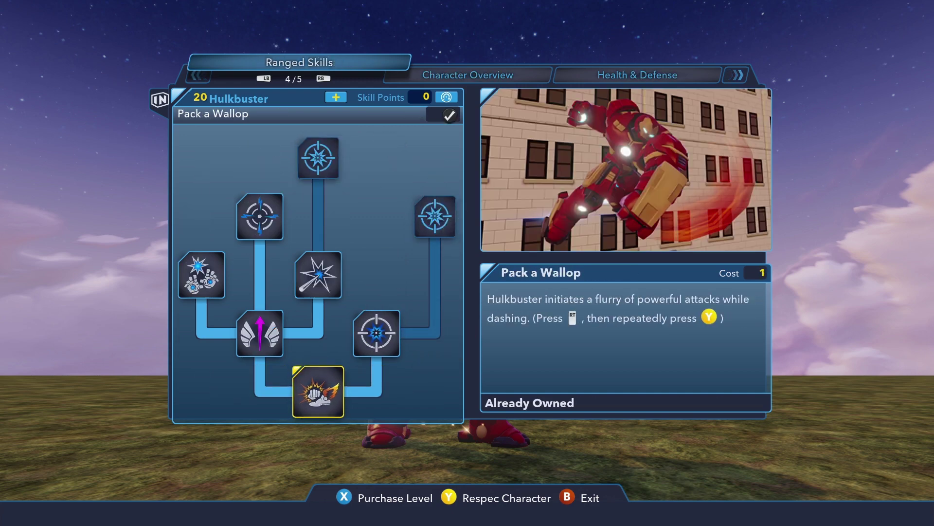
key("Left")
key("Up")
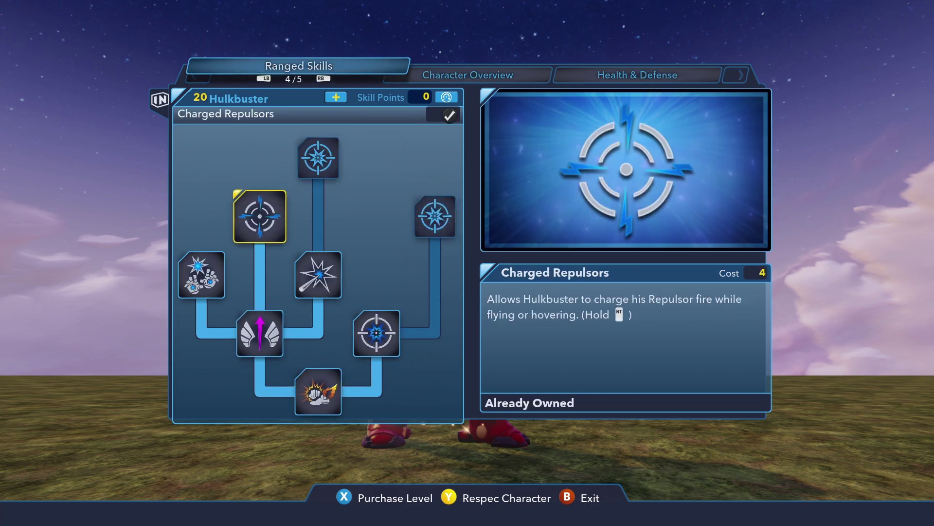
key("Down")
key("Right")
key("Up")
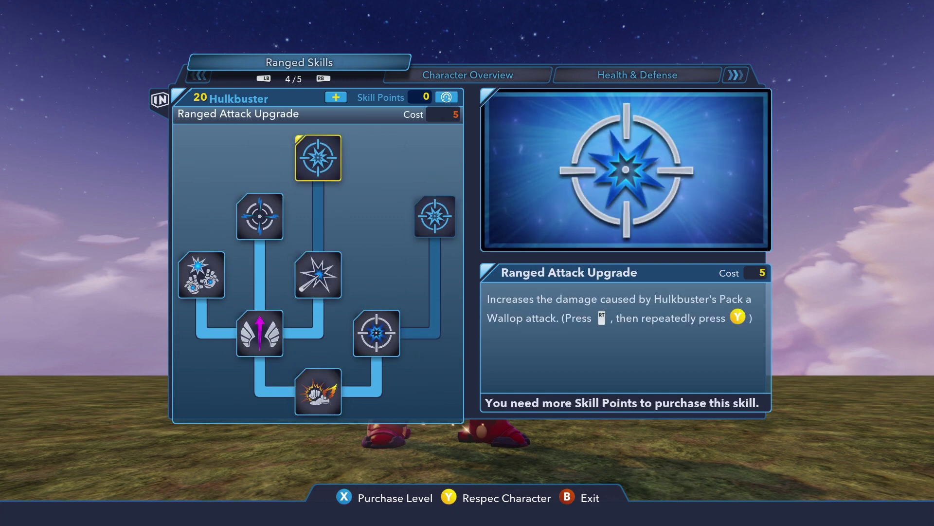
key("e")
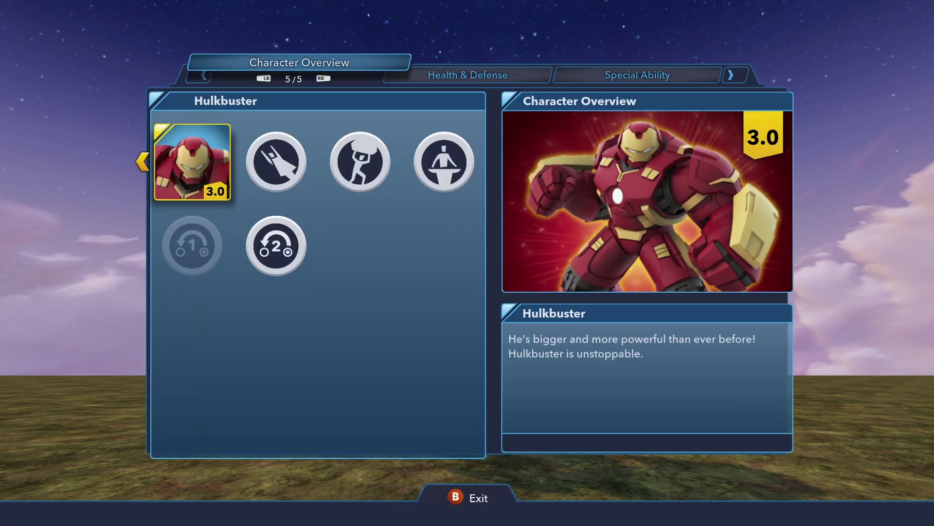
key("Escape")
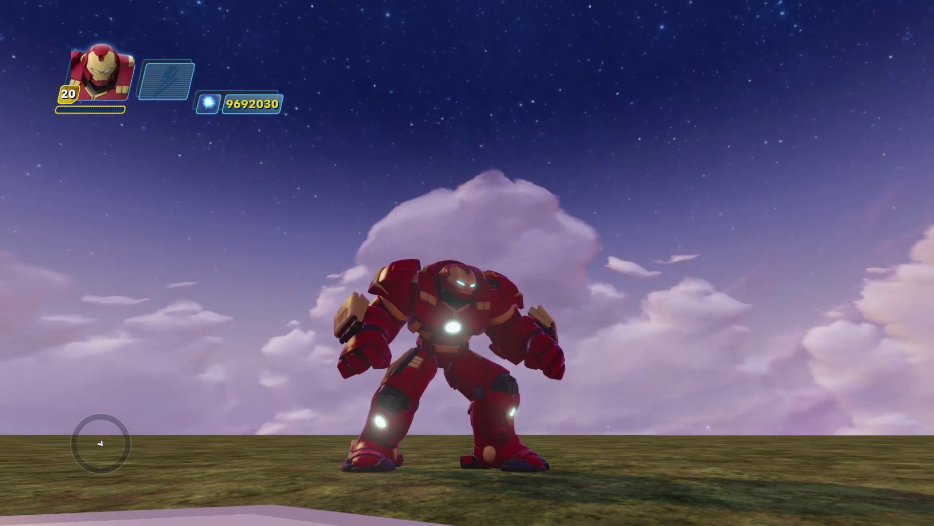
Step: Pause the game, leave it for the desktop, and check the recording status in OBS
key("Escape")
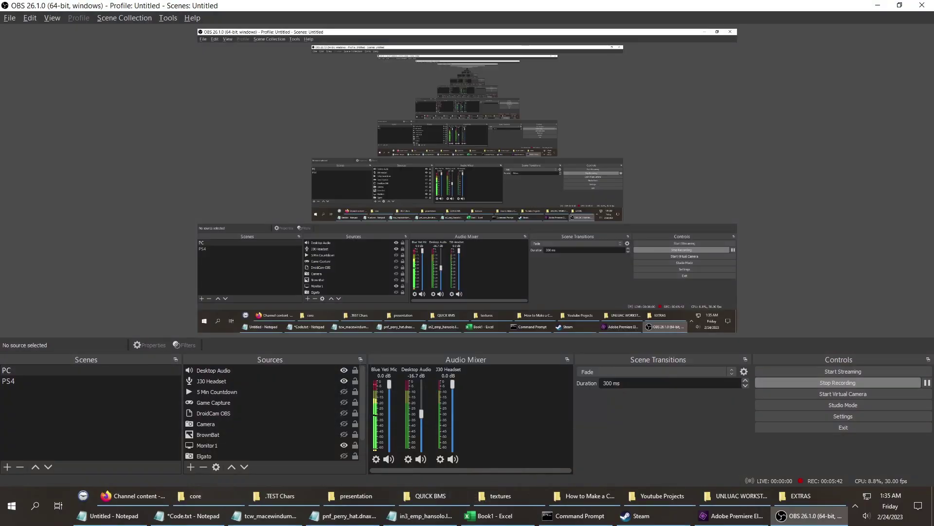
left_click(737, 495)
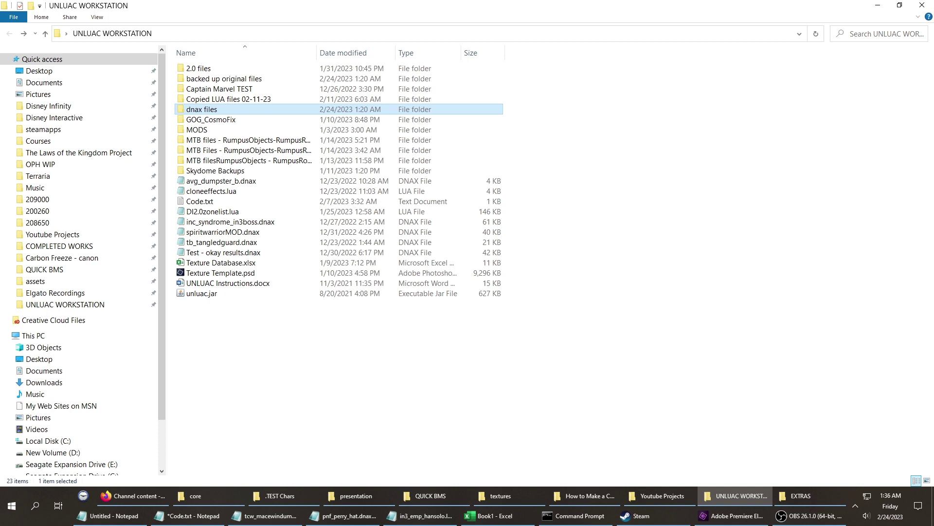
mouse_move(356, 496)
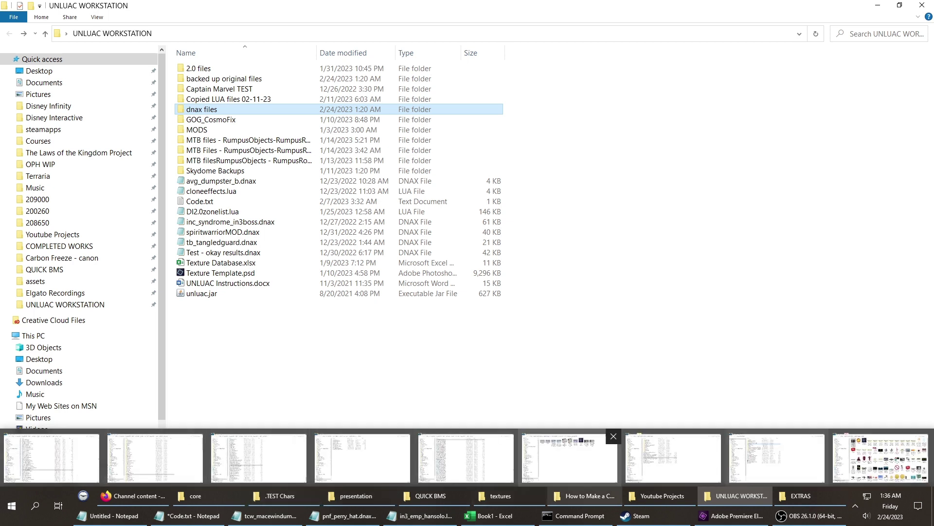
mouse_move(808, 515)
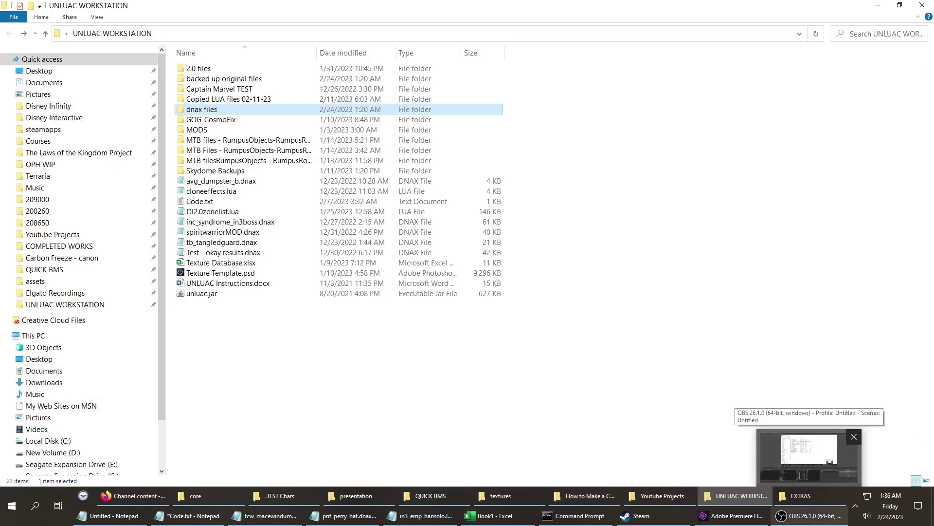
left_click(809, 455)
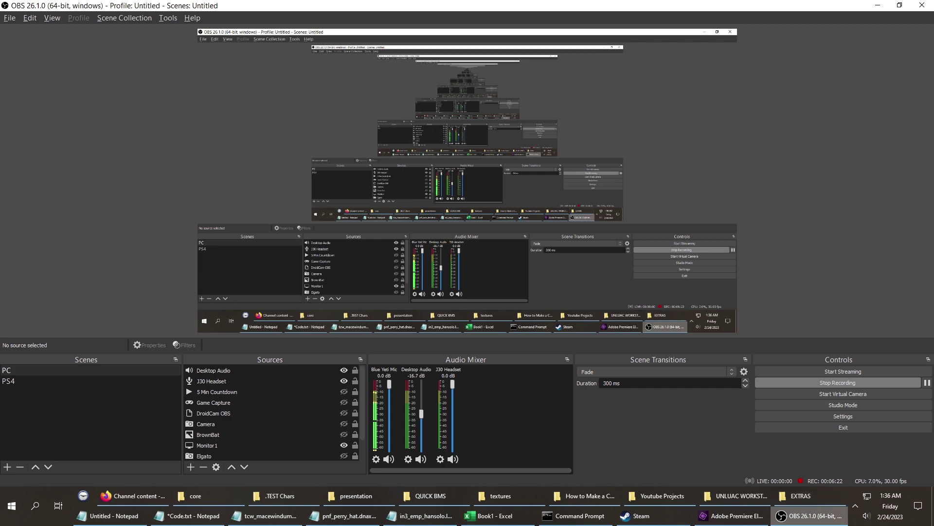
left_click(810, 515)
Step: Switch to Steam and browse the local files of Disney Infinity 3.0: Gold Edition from its properties
left_click(641, 515)
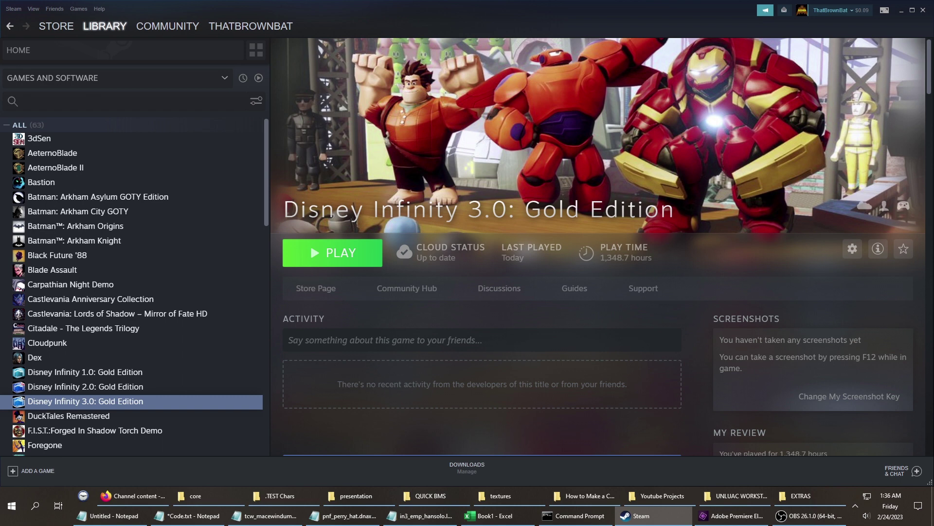
right_click(155, 401)
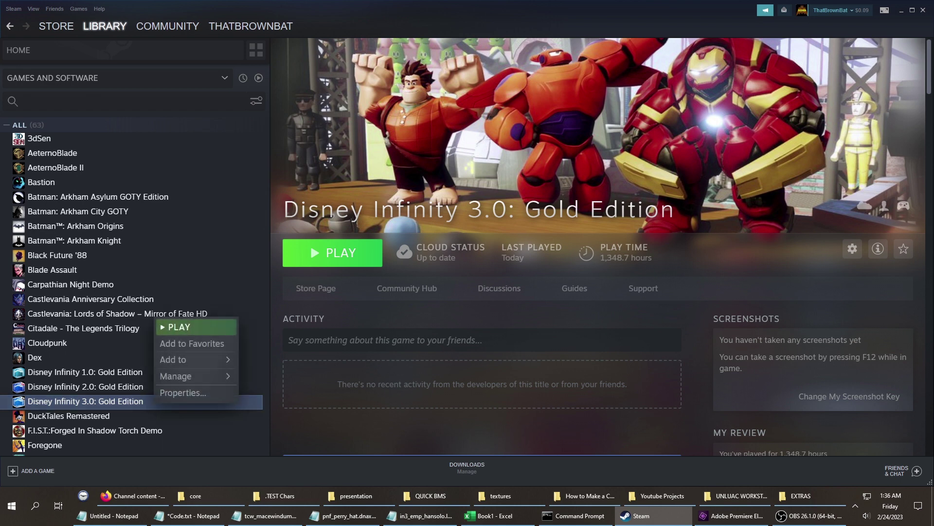
mouse_move(195, 359)
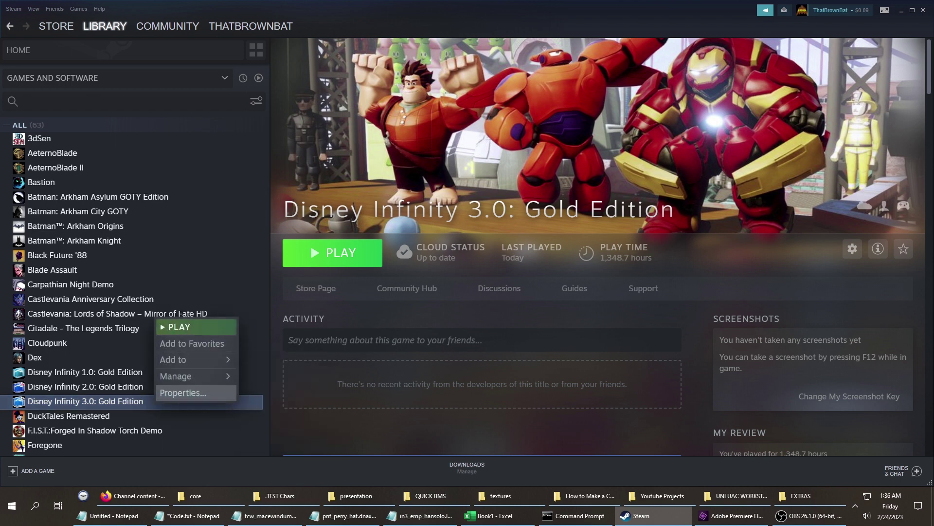
left_click(183, 392)
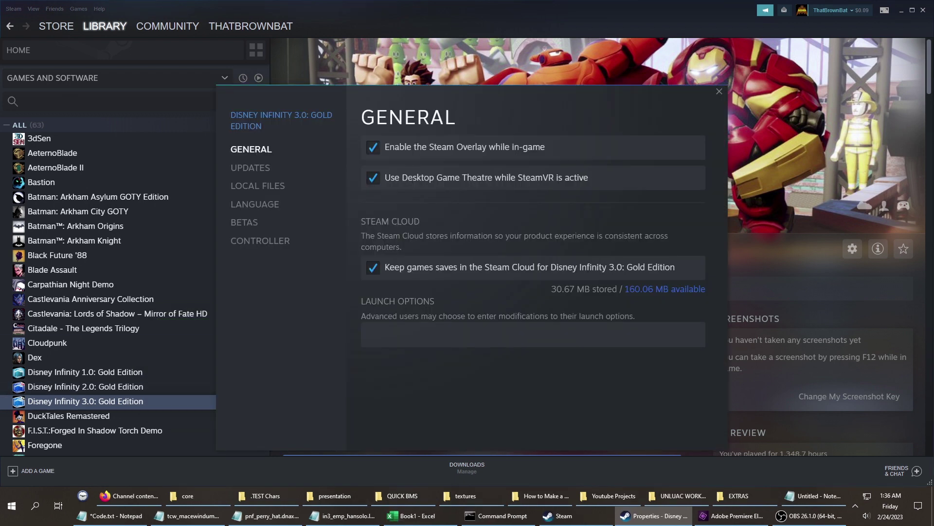
left_click(257, 186)
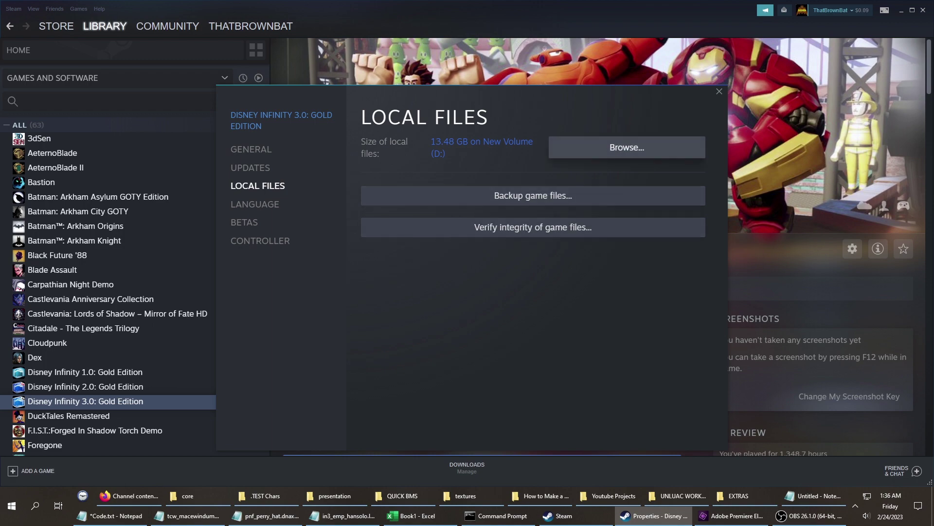
left_click(627, 147)
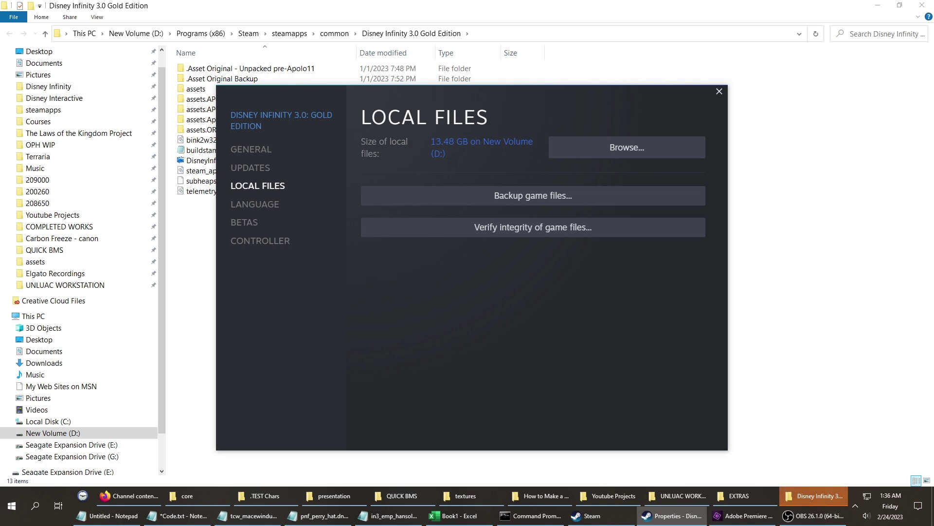
Step: Close the game's properties dialog, open the assets folder in the Disney Infinity 3.0 Gold Edition directory, and select the flash folder
left_click(719, 91)
left_click(813, 495)
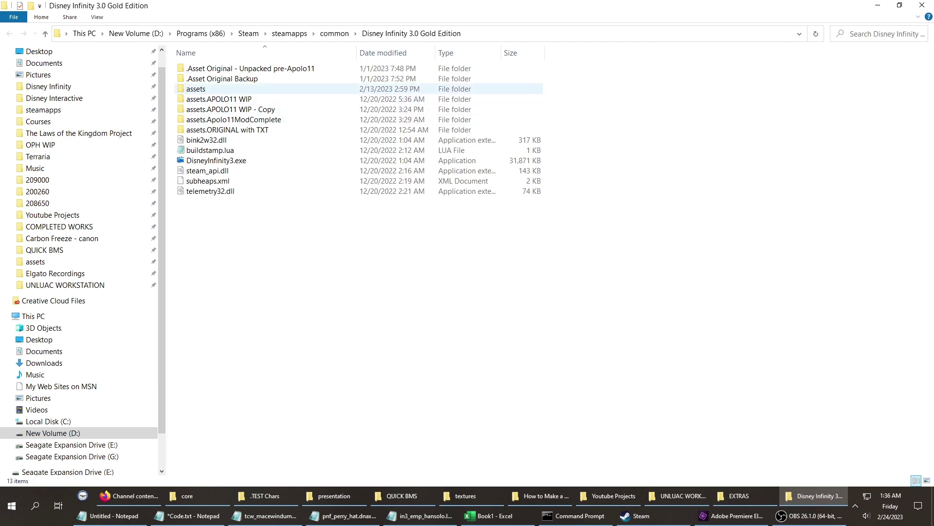
double_click(196, 89)
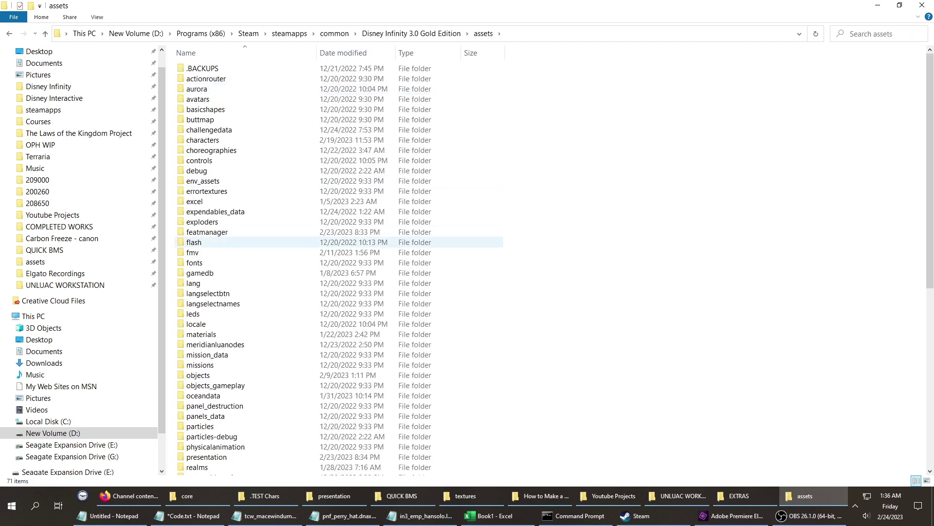
left_click(195, 242)
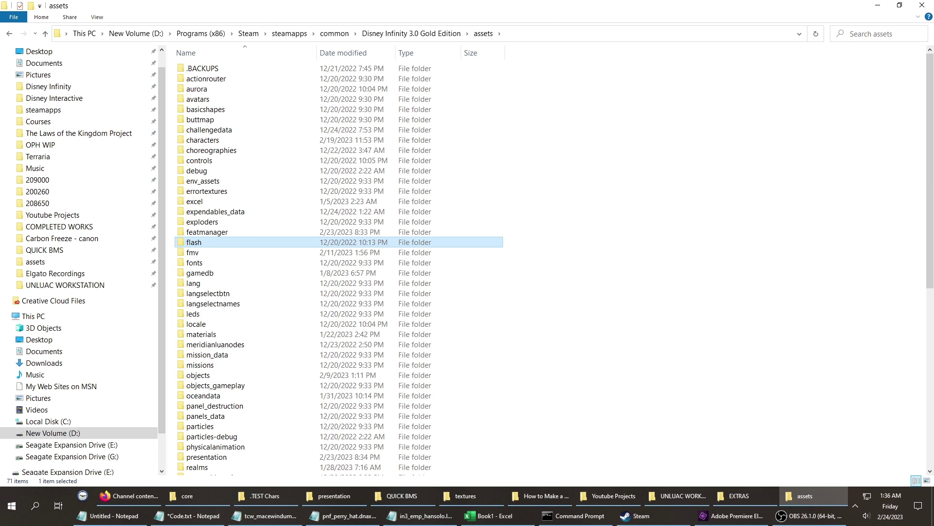
Step: Open the gamedb folder inside assets, and open its core subfolder
key("g")
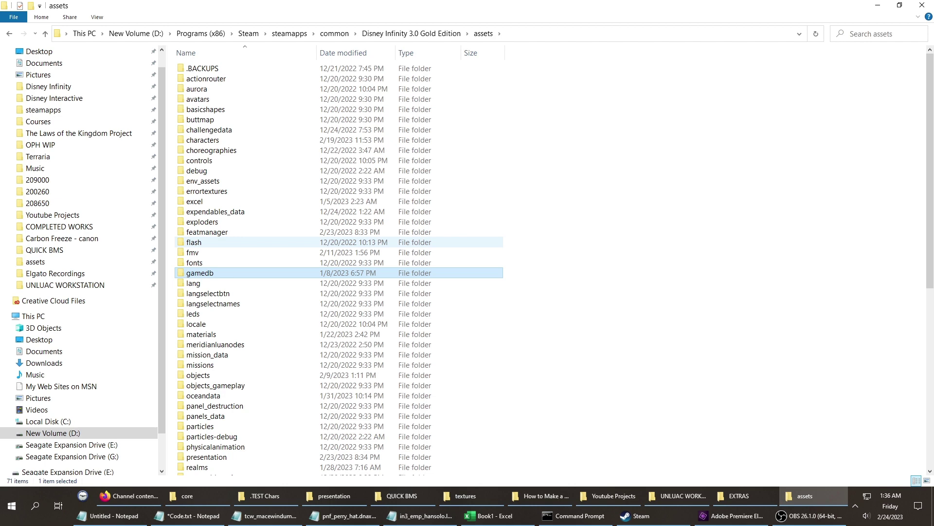
key("Return")
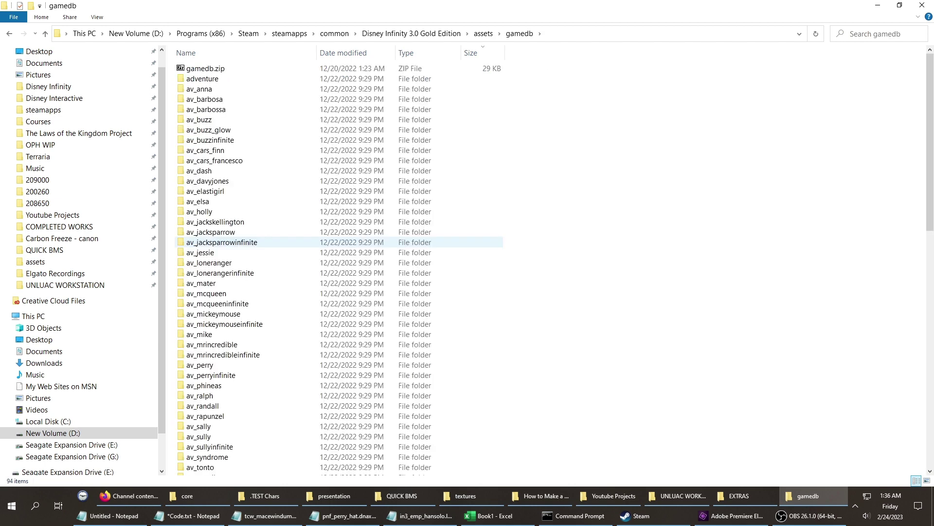
type("av_")
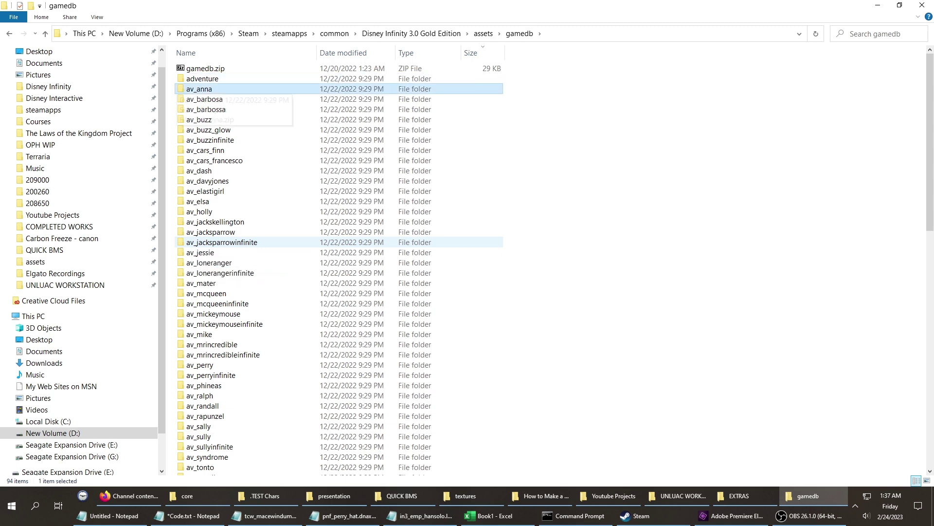
type("core")
key("Return")
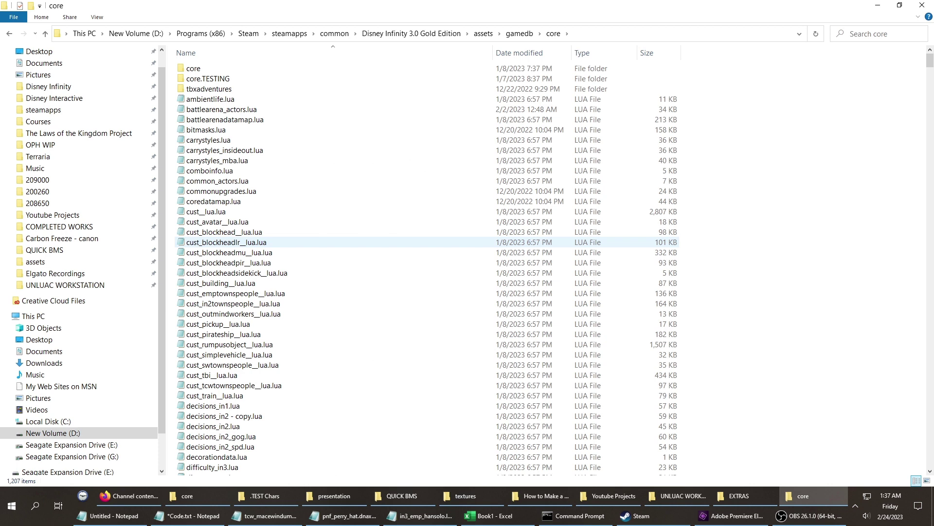
Step: Browse the in1 character and toolset LUA files in the core folder, from the Frozen files through to the Perry ones
key("Down")
key("Down")
key("Down")
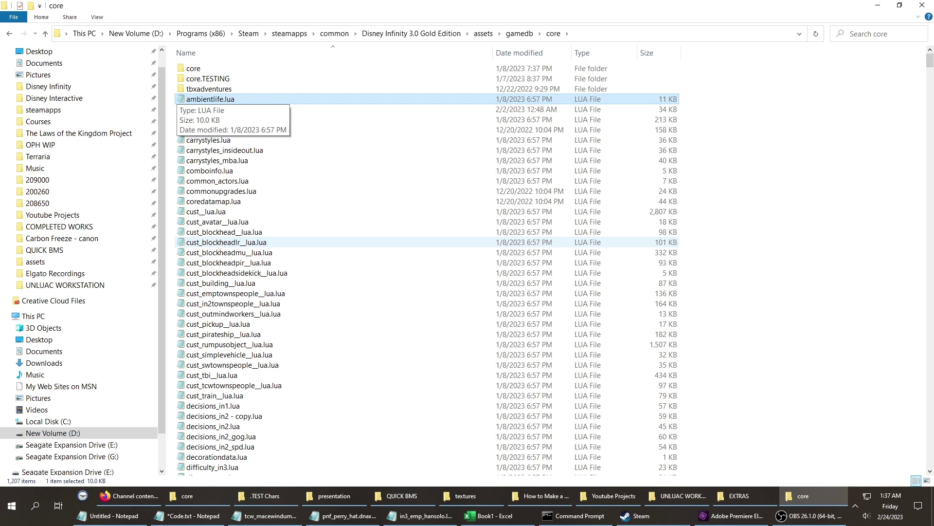
key("i")
key("Down")
key("Down")
key("Down")
key("Down")
key("Down")
key("Down")
key("Down")
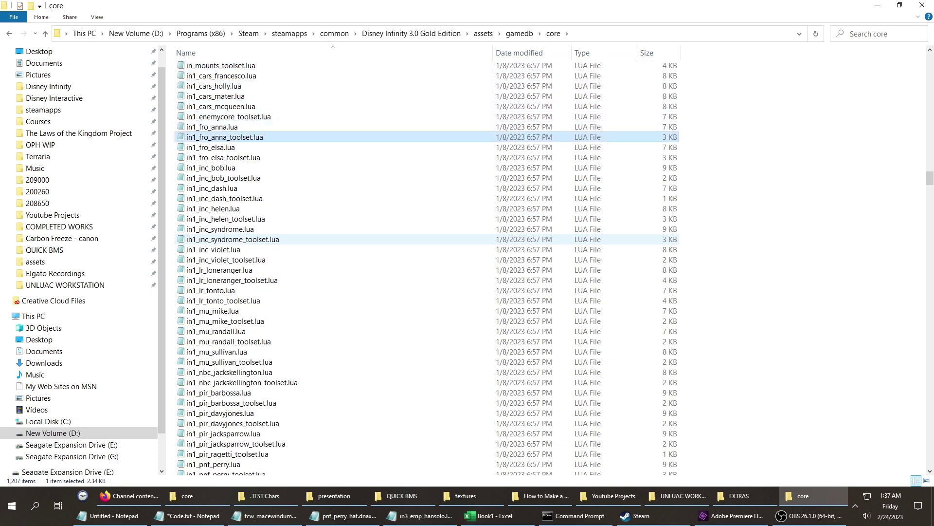
key("Up")
key("Down")
key("Down")
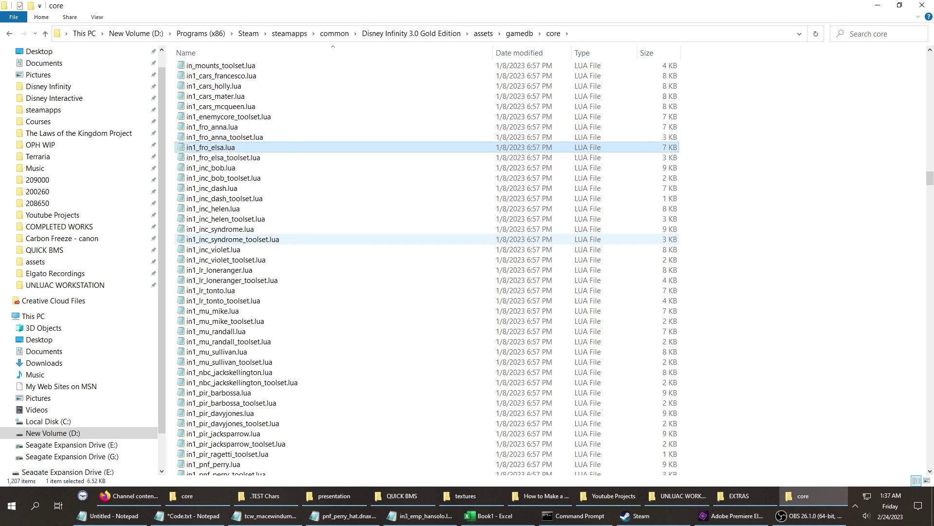
key("Down")
key("Down")
key("Down")
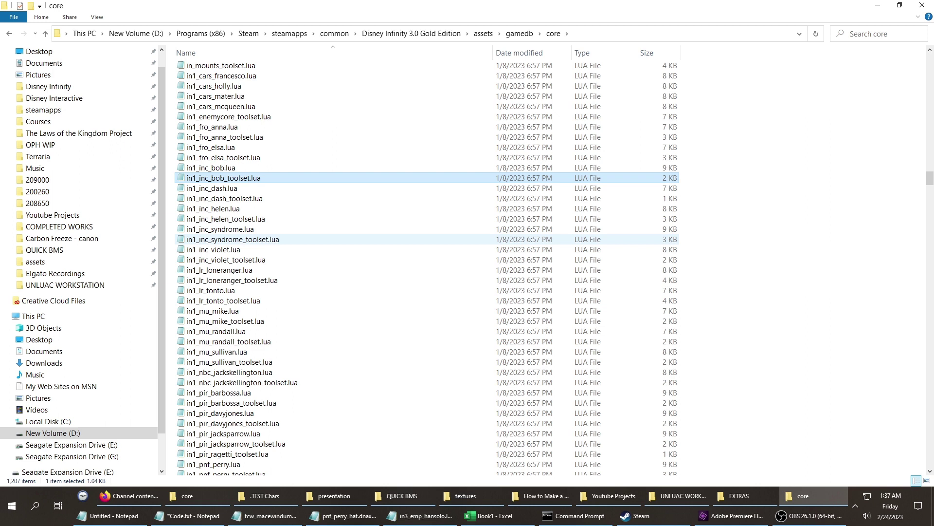
key("Up")
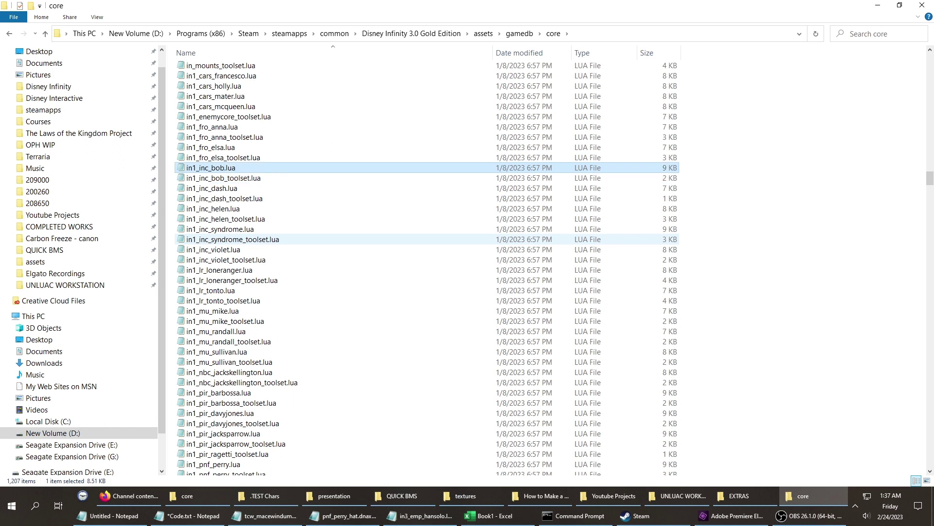
key("Down")
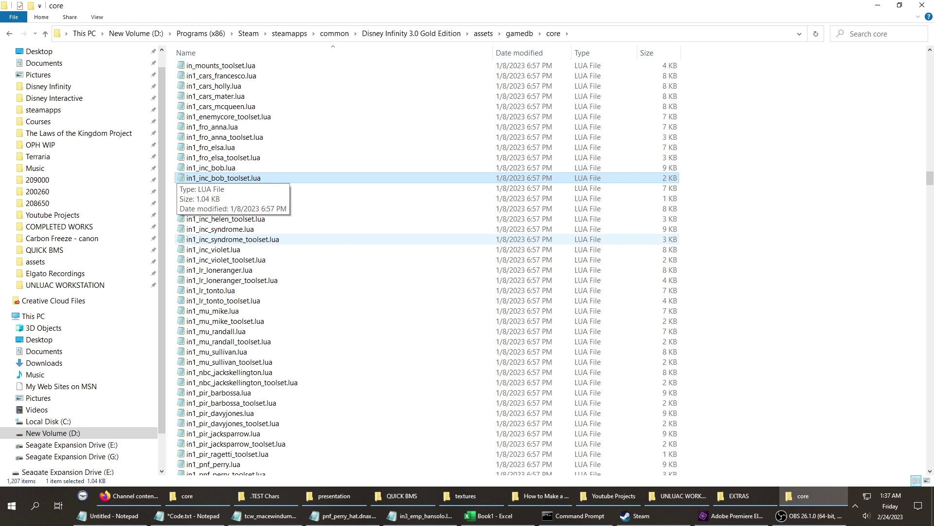
key("Down")
key("Down")
key("Down")
key("Down")
key("Down")
key("Down")
key("Down")
key("Down")
key("Down")
key("Down")
key("Down")
key("Down")
key("Down")
key("Down")
key("Down")
key("Down")
key("Down")
key("Down")
key("Down")
key("Down")
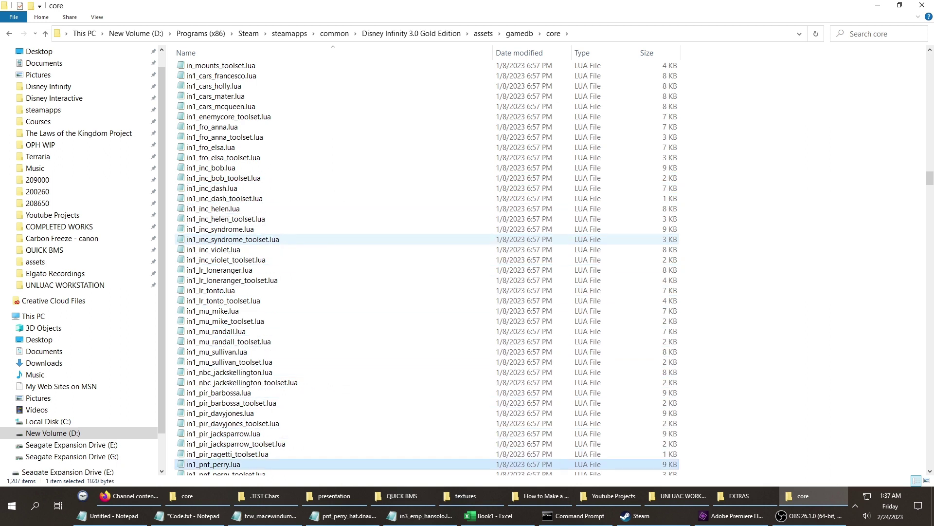
key("Down")
key("Down")
key("Down")
key("Up")
key("Up")
key("Up")
key("Up")
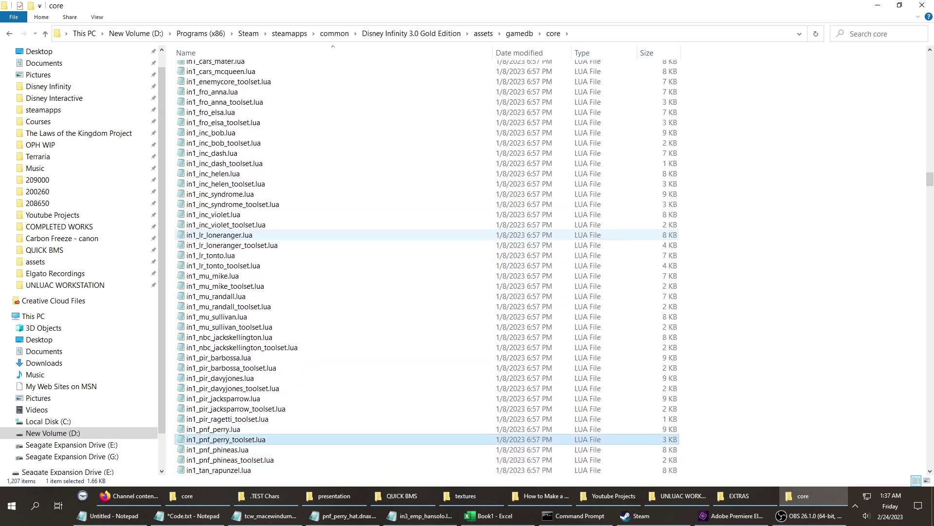
key("Up")
key("Up")
key("Up")
key("Up")
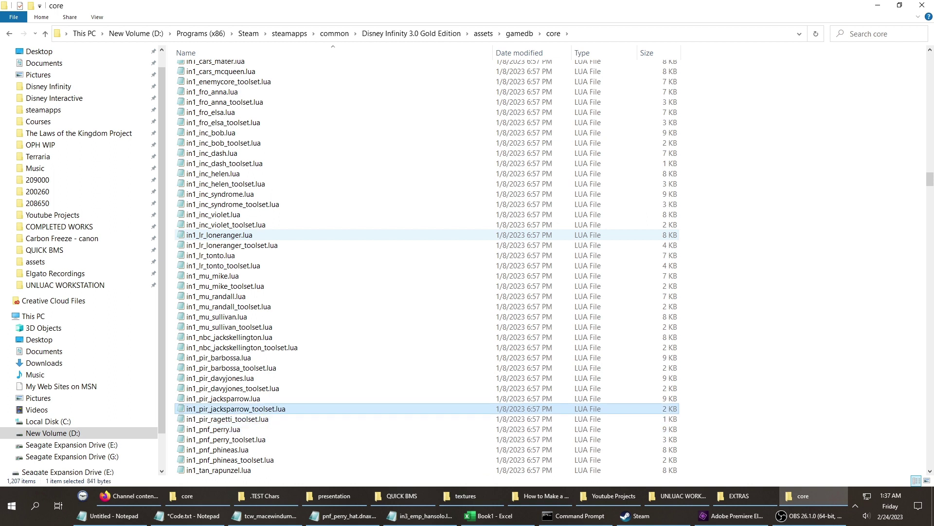
key("Up")
key("Up")
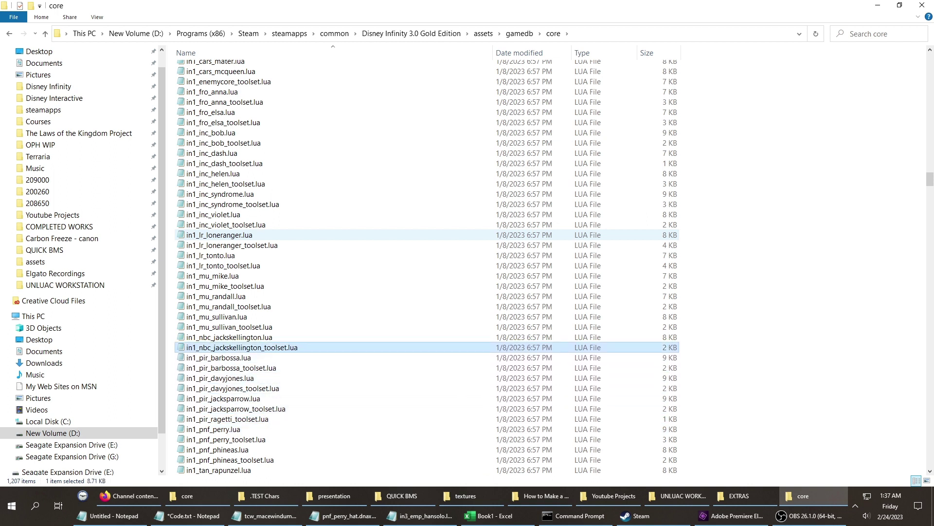
key("Down")
key("Down")
key("Down")
key("Down")
key("Down")
key("Down")
key("Down")
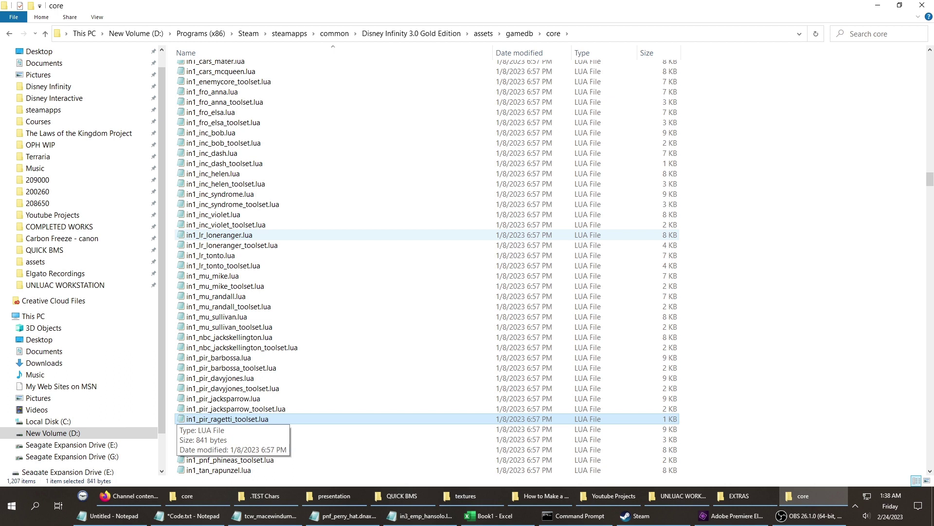
key("Down")
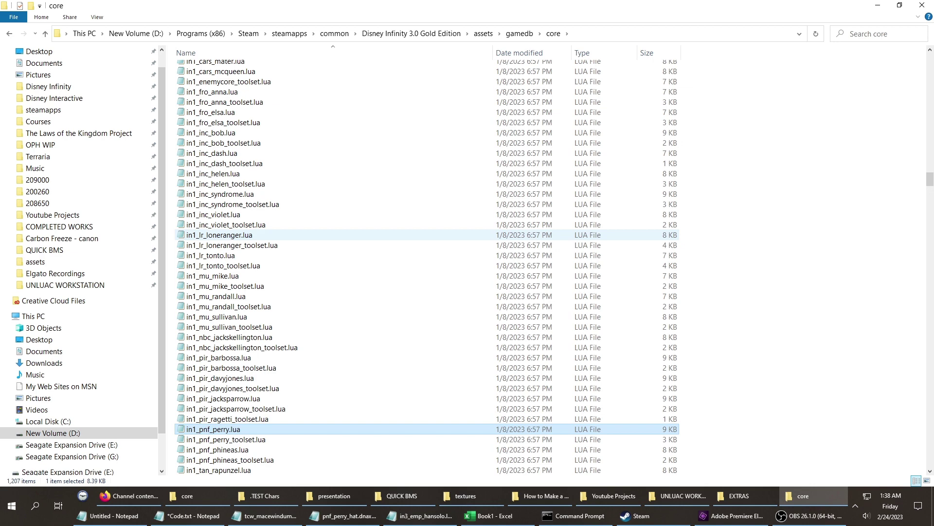
Step: Go to the in3 character files in the core folder and select in3_avg_hulkbuster.lua
type("in3")
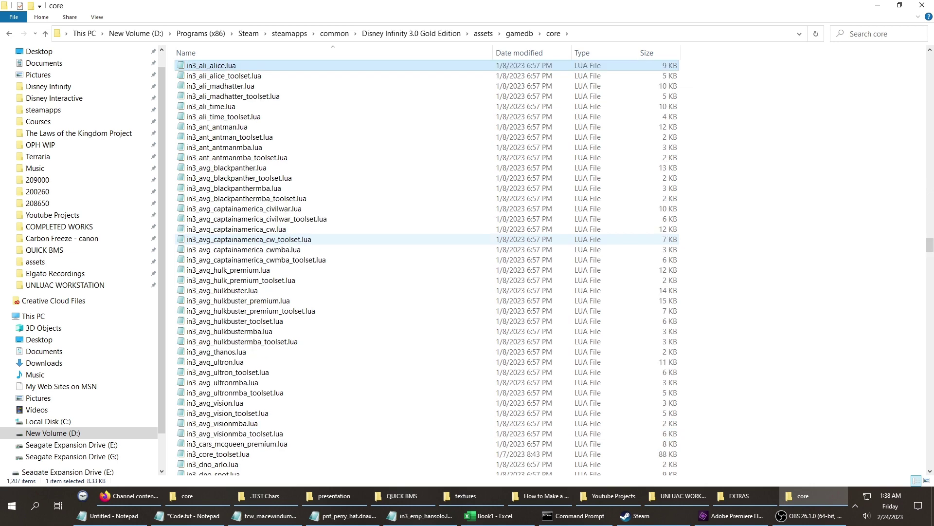
key("Down")
key("Down")
key("Down")
key("Down")
key("Down")
key("Down")
key("Down")
key("Down")
key("Down")
key("Down")
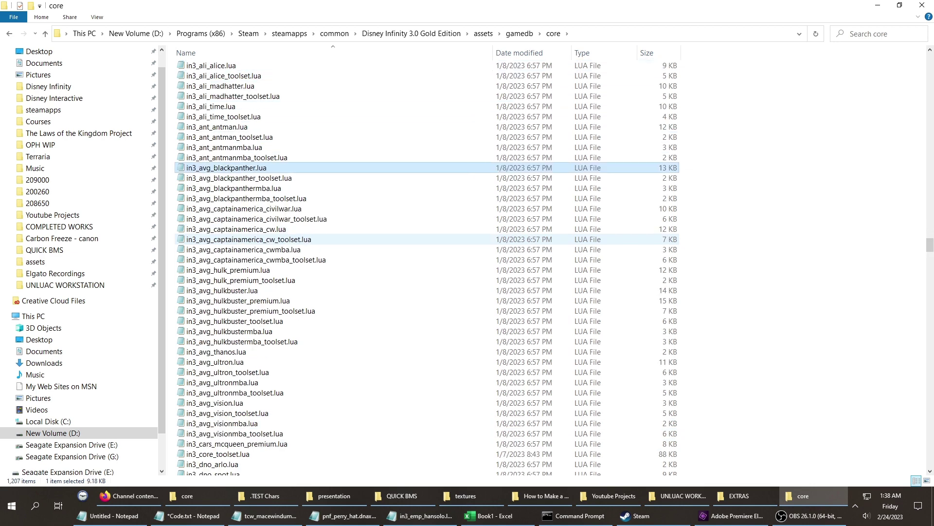
key("Up")
key("Up")
key("Up")
key("Down")
key("Down")
key("Down")
key("Down")
key("Down")
key("Down")
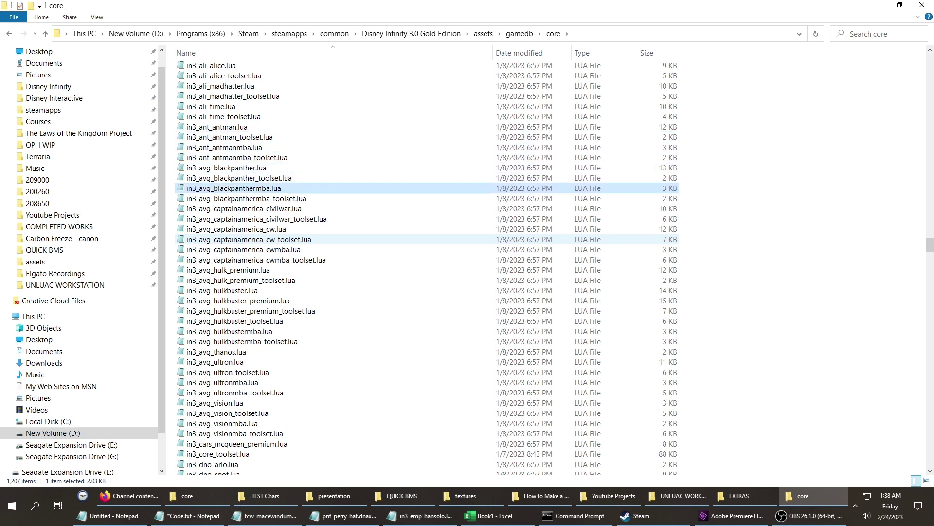
key("Down")
key("Down")
key("Down")
key("Down")
key("Down")
key("Down")
key("Down")
key("Down")
key("Down")
key("Down")
key("Down")
key("Down")
key("Down")
key("Down")
key("Down")
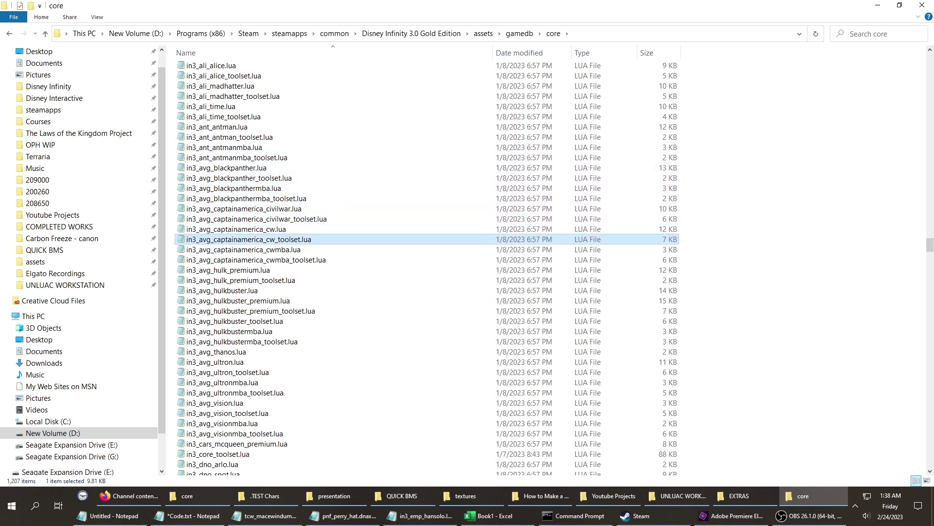
key("Up")
key("Up")
key("Up")
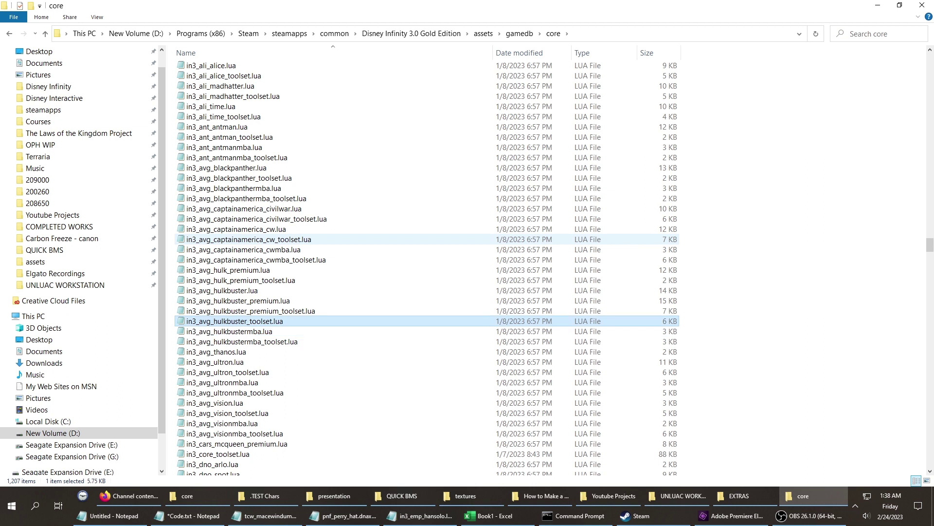
key("Up")
key("Up")
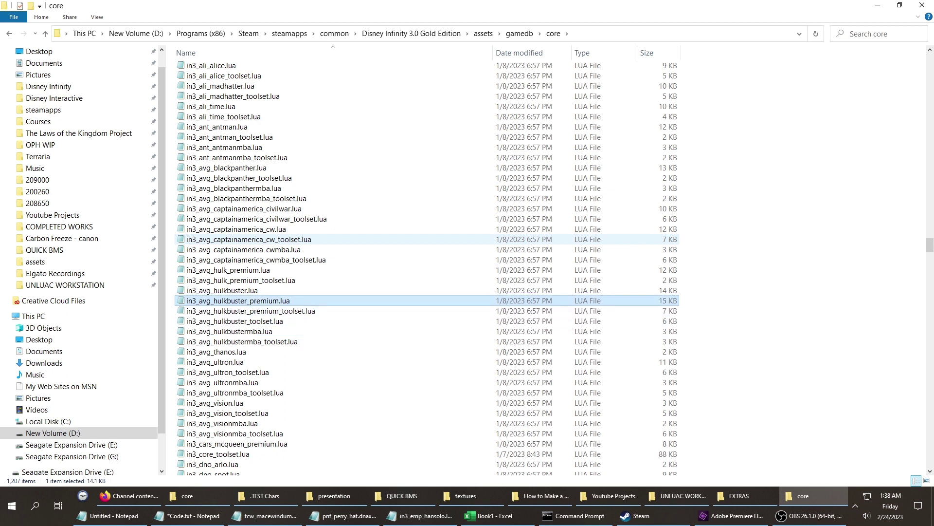
key("Up")
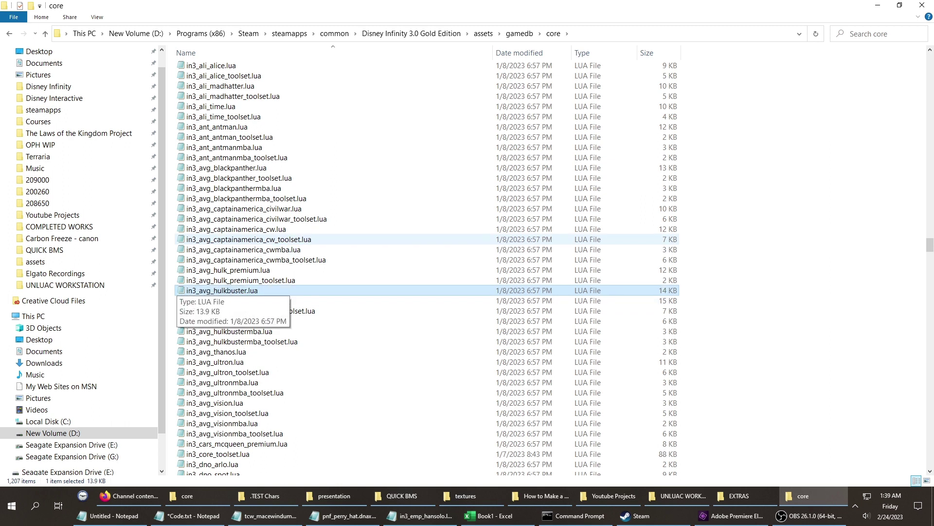
Step: View the contents of in3_avg_hulkbuster.lua in Notepad, and close it
key("Return")
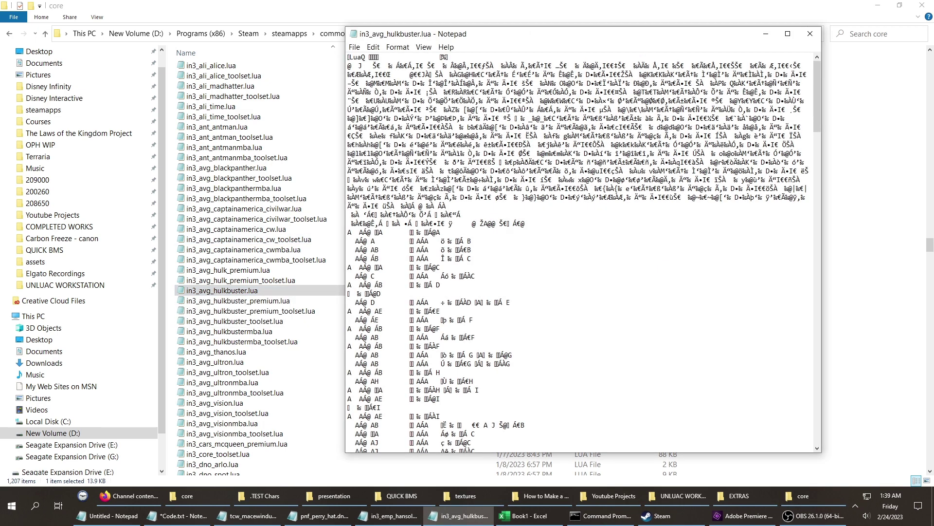
key("alt+f")
key("x")
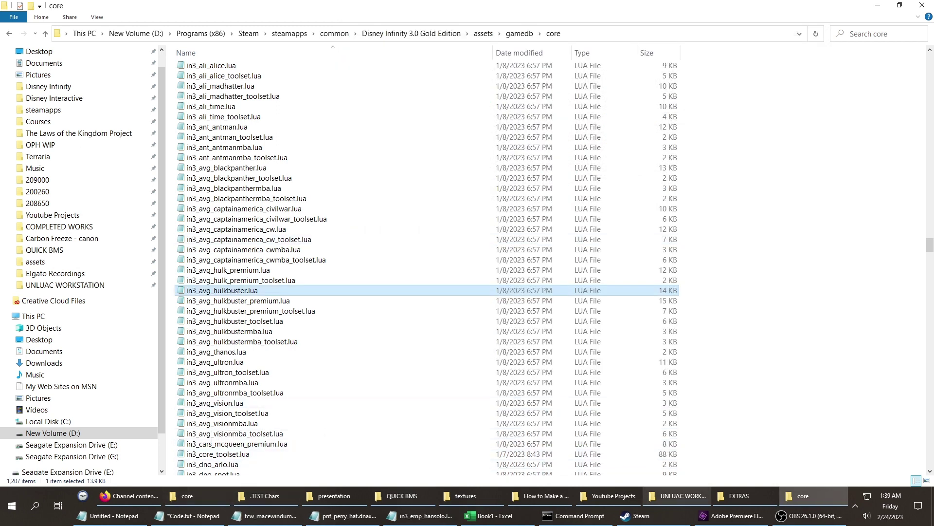
Step: Put a copy of in3_avg_hulkbuster.lua into the UNLUAC WORKSTATION folder and select its full file name
left_click(682, 496)
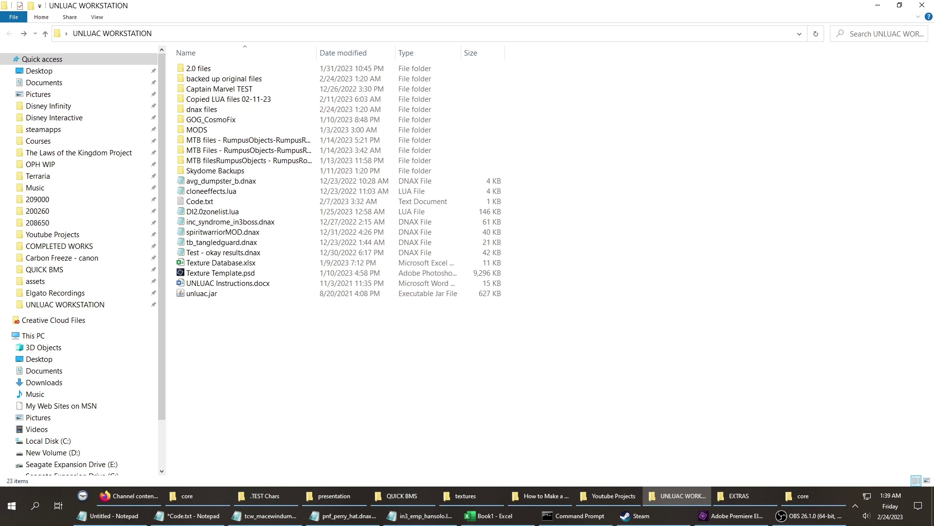
key("ctrl+v")
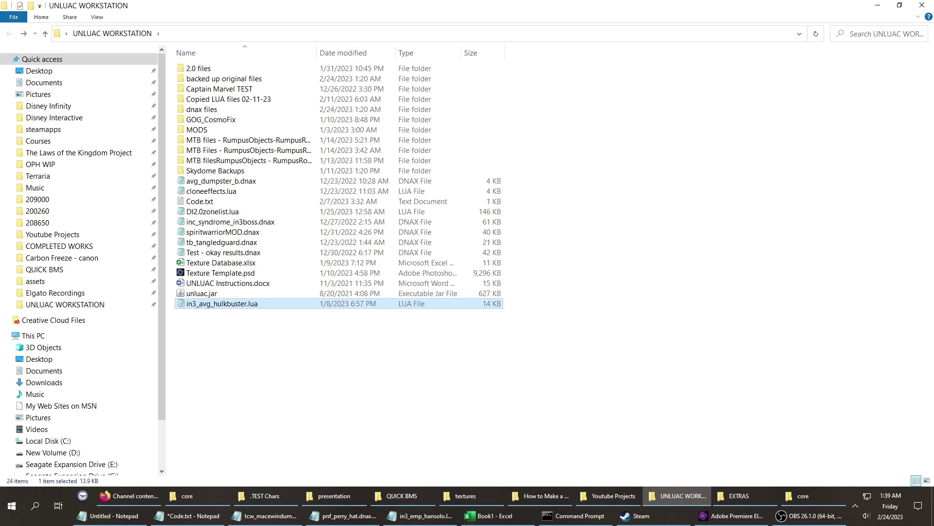
key("F2")
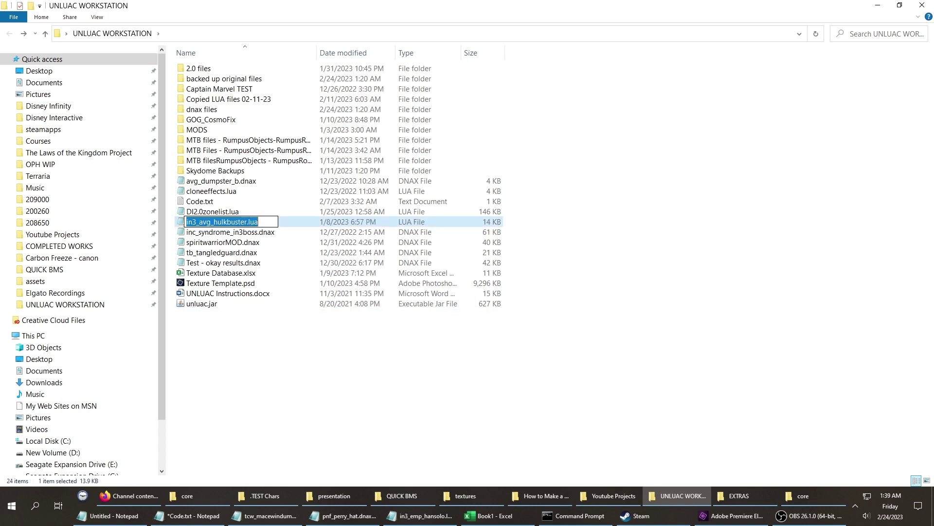
key("Escape")
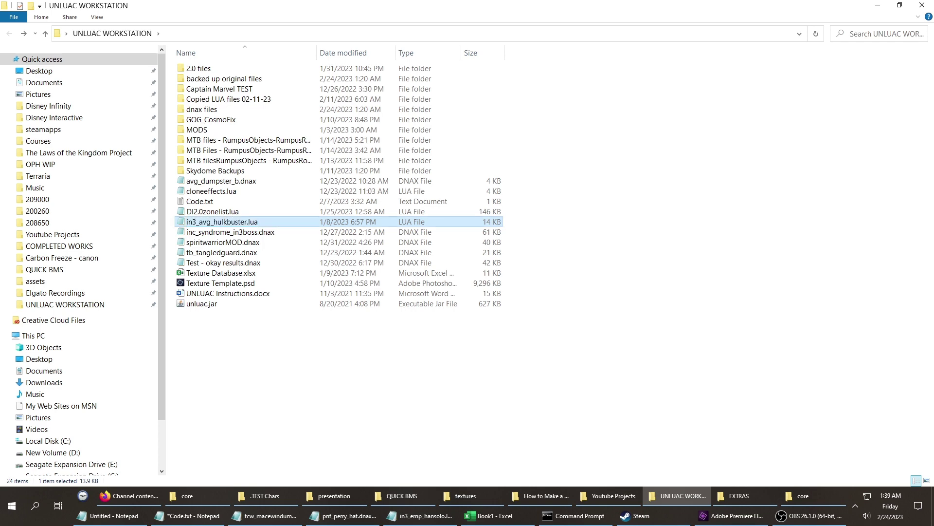
Step: Switch to the Code.txt window in Notepad that holds the unluac decompile command
key("alt+Tab")
key("Left")
key("Down")
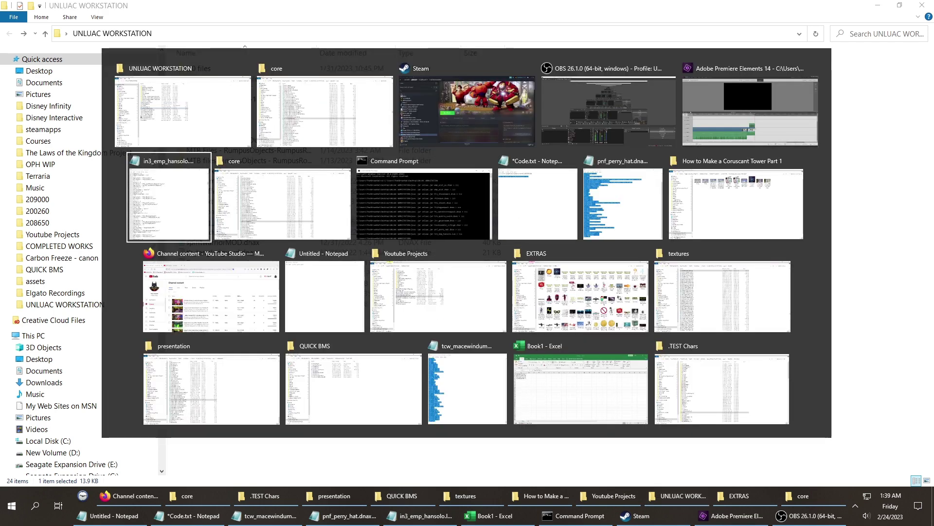
key("Right")
key("Right")
key("Right")
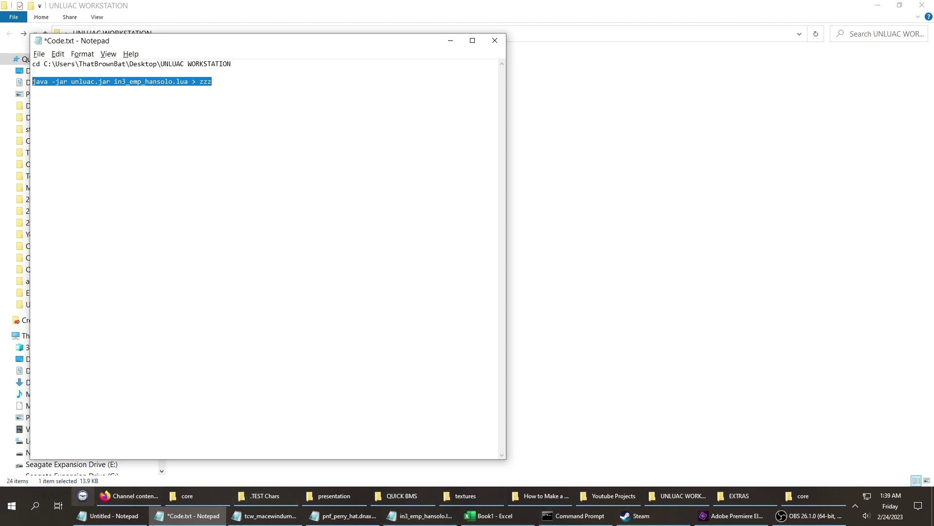
Step: Check the earlier unluac commands in Command Prompt, minimise it, and reposition the Code.txt window
mouse_move(577, 516)
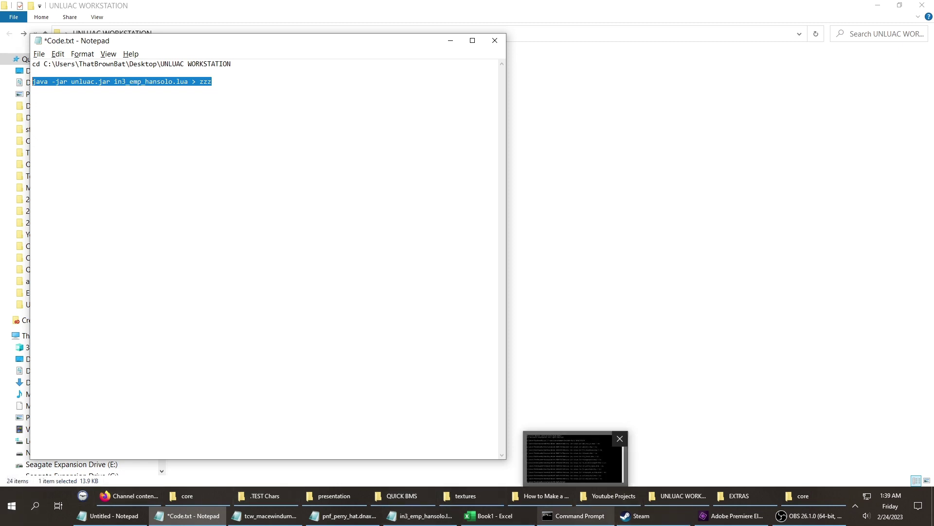
left_click(576, 515)
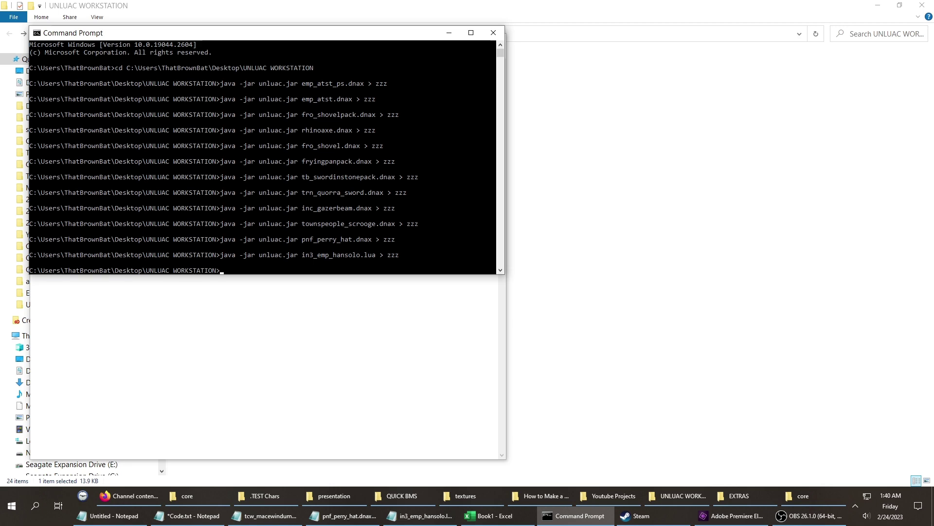
left_click(449, 33)
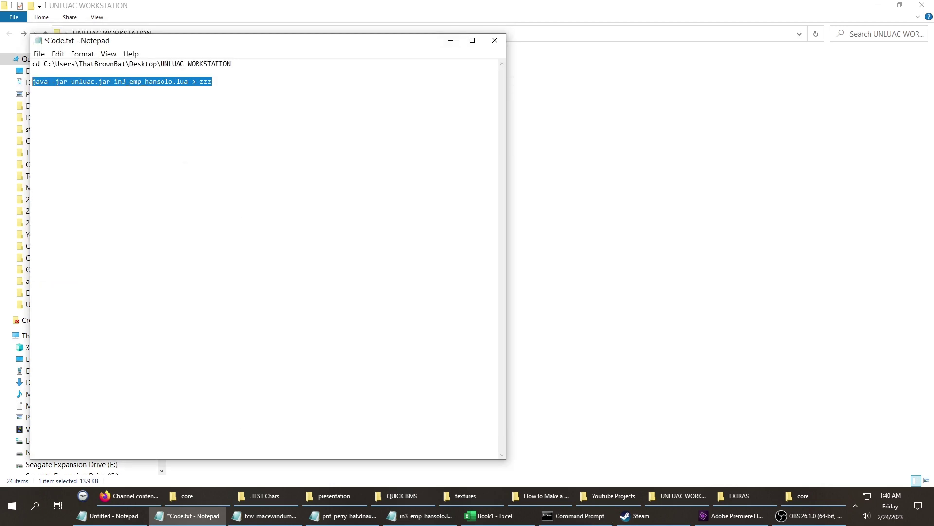
left_click_drag(408, 40, 550, 115)
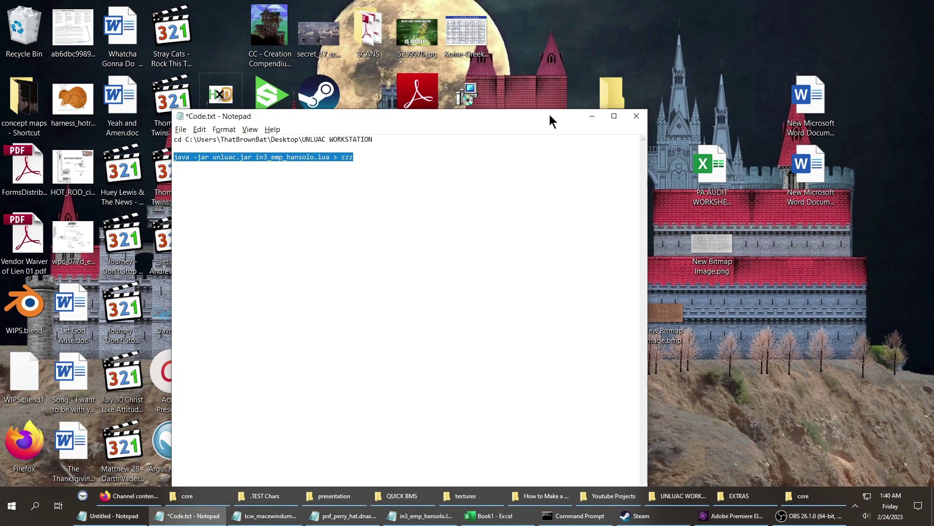
Step: Compare the earlier unluac commands in Command Prompt with the files in the UNLUAC WORKSTATION folder, including unluac.jar
key("alt+Tab")
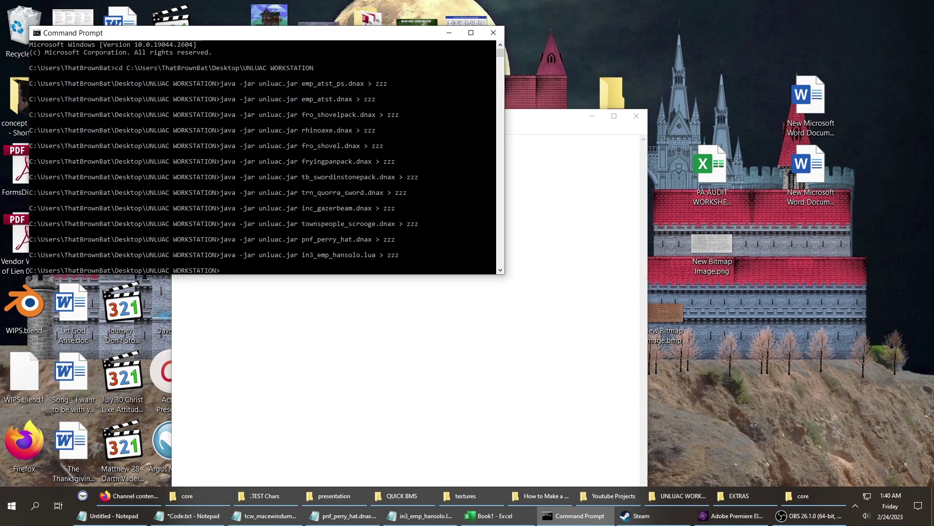
key("alt+Tab")
key("Tab")
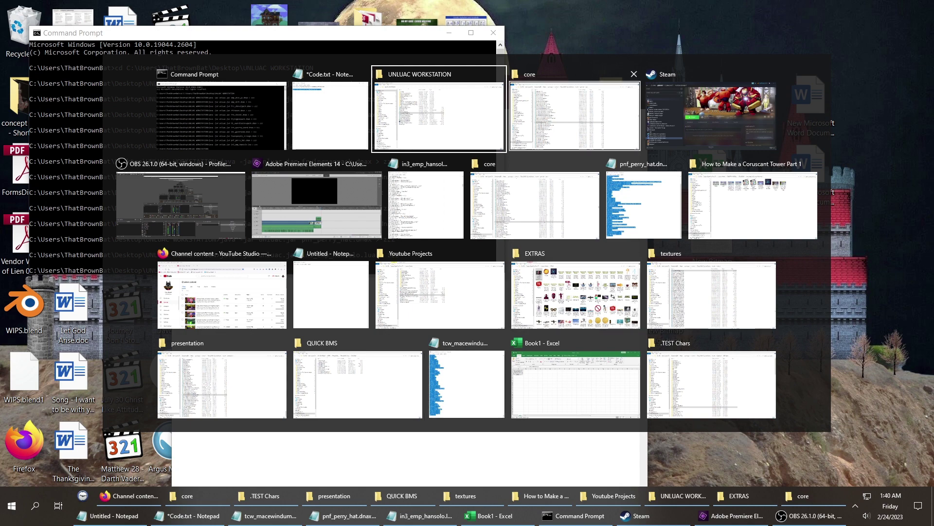
left_click(440, 119)
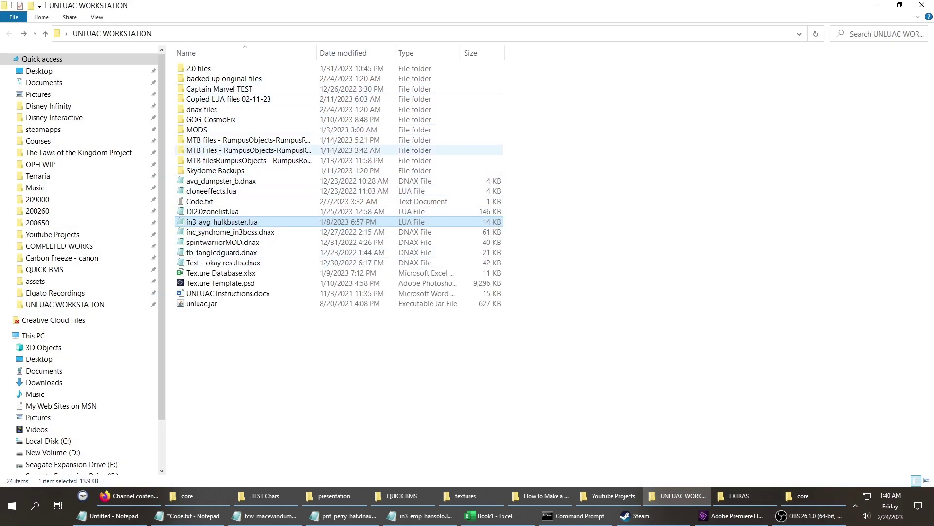
key("alt+Tab")
key("alt+Tab")
key("alt+Tab")
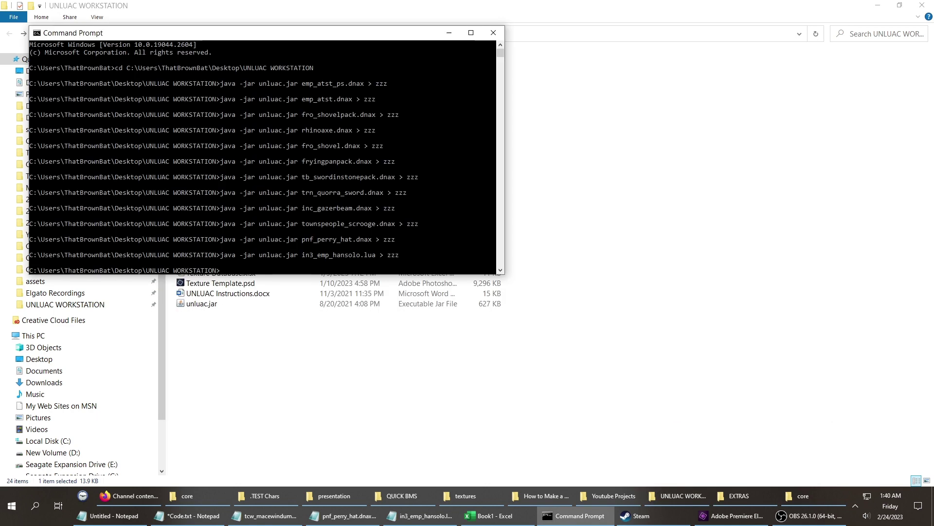
key("alt+Tab")
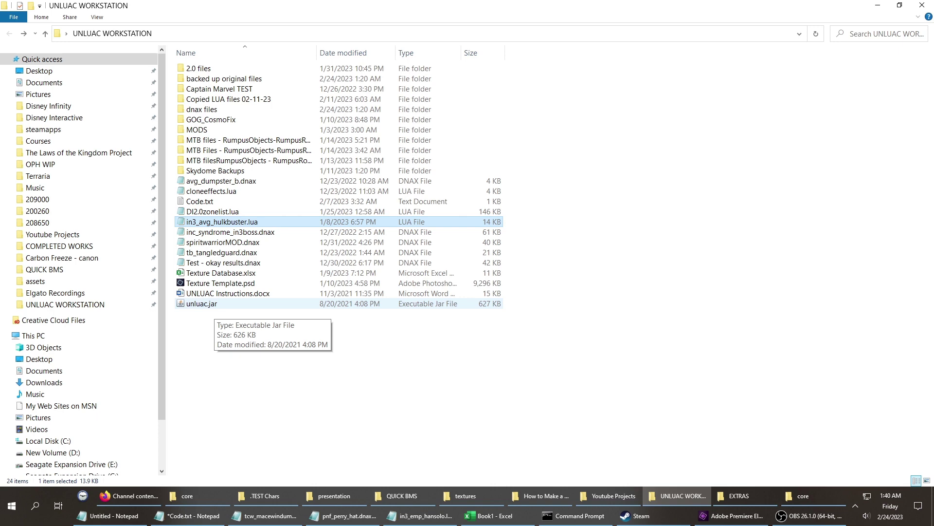
key("alt+Tab")
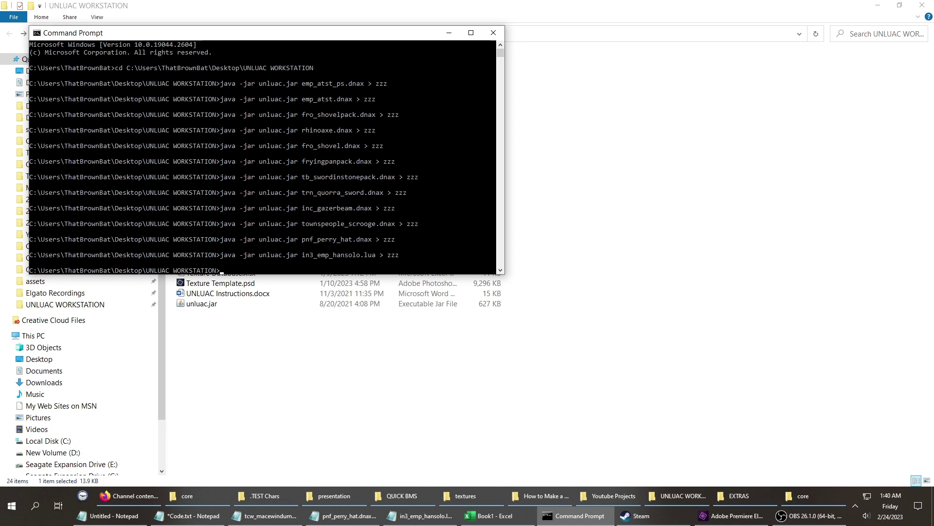
Step: Replace the file name in the Code.txt decompile command with in3_avg_hulkbuster.lua in Notepad
key("alt+Tab")
key("alt+Tab")
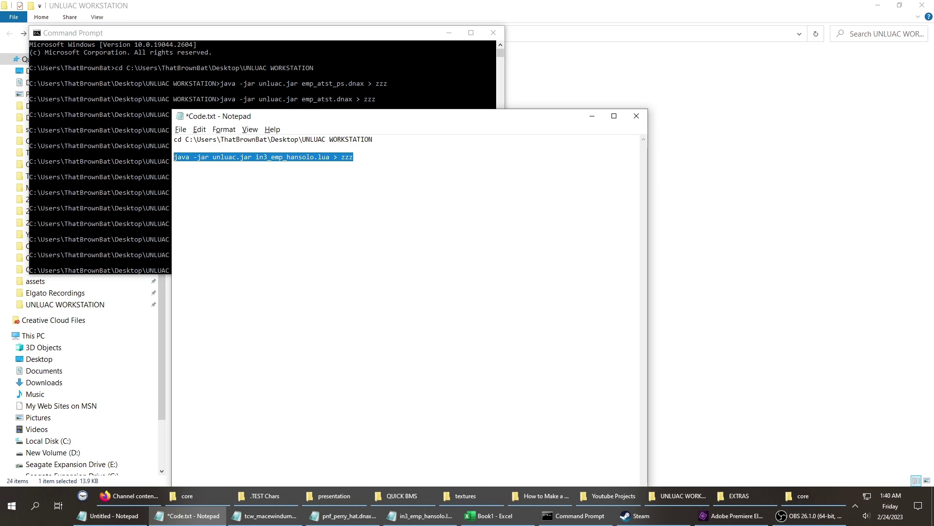
key("ctrl+z")
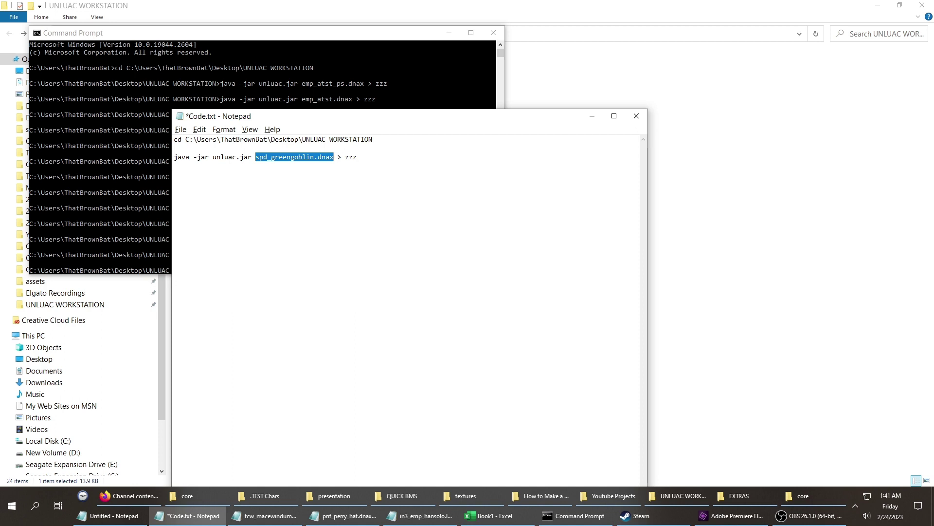
key("alt+Tab")
key("alt+Tab")
type("in3_avg_hulkbuster.lua")
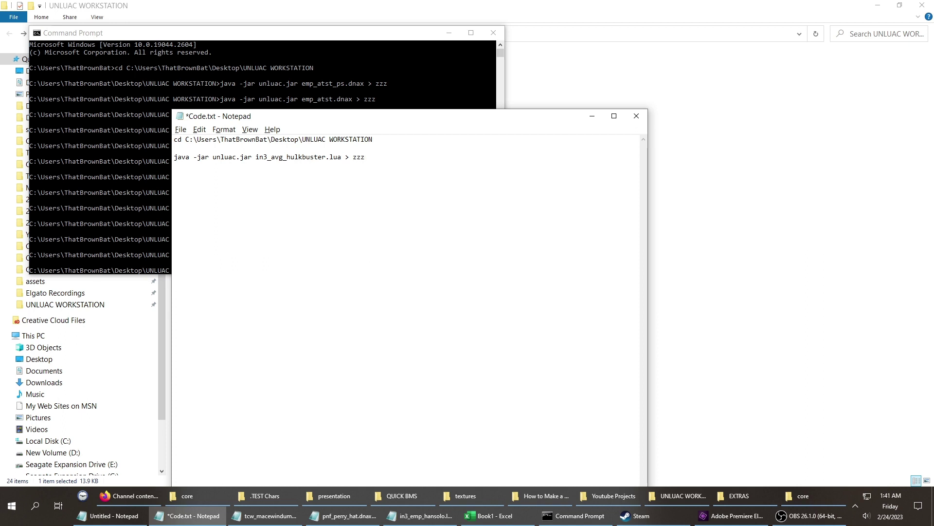
Step: Copy the command "java -jar unluac.jar in3_avg_hulkbuster.lua > zzz" from Code.txt and run it in Command Prompt
key("shift+Home")
key("ctrl+c")
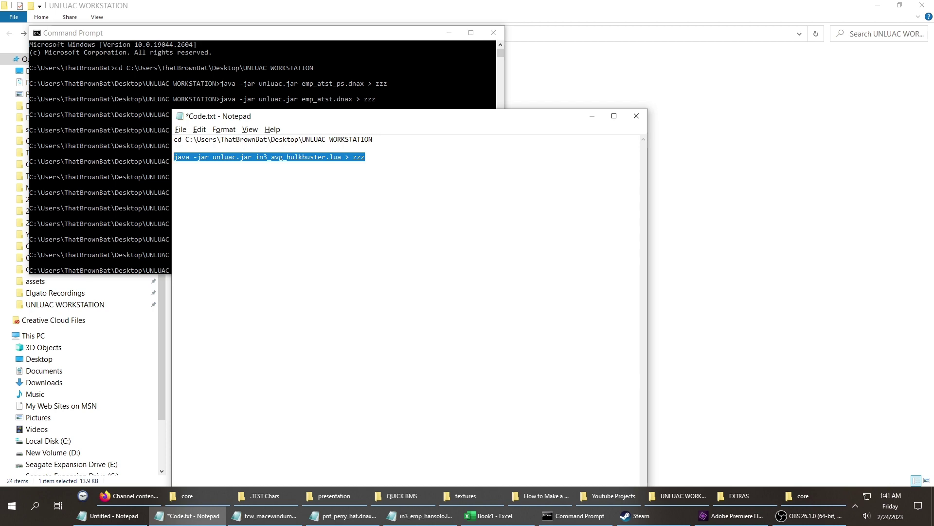
key("alt+Tab")
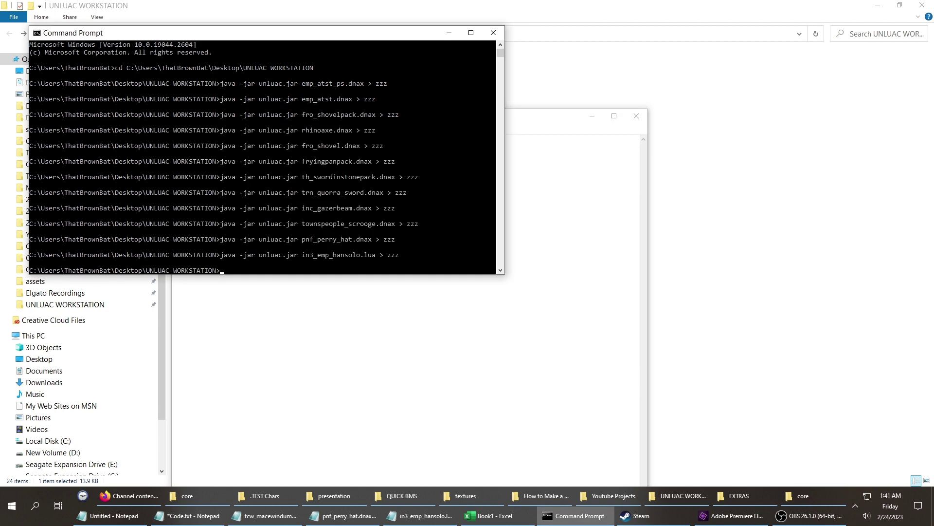
key("ctrl+v")
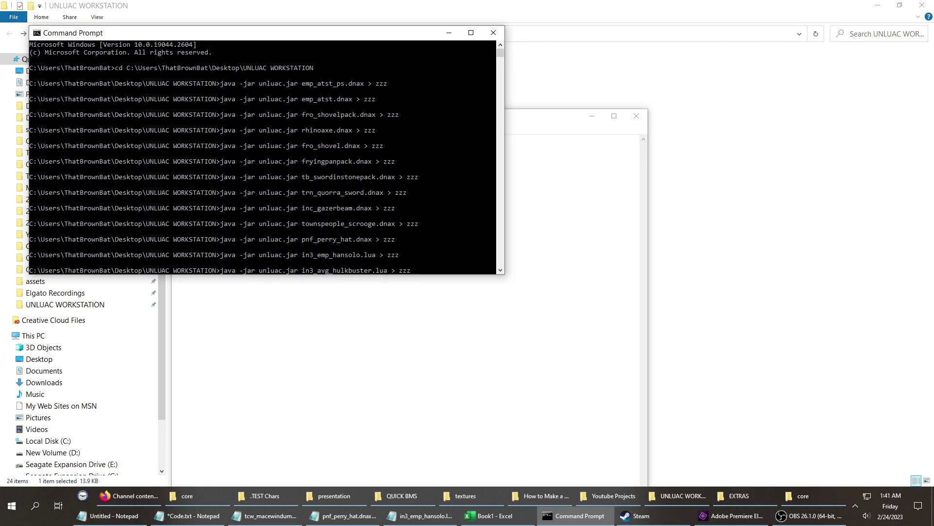
key("Return")
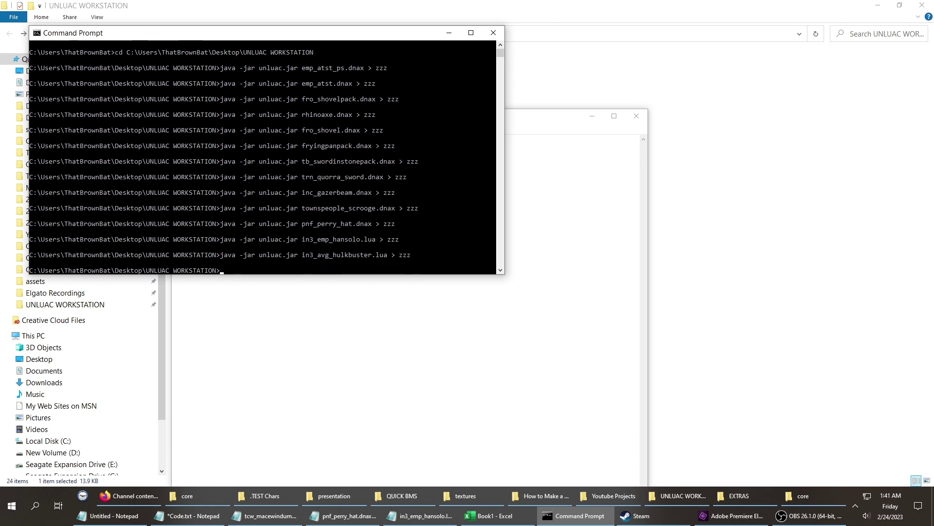
Step: Switch back to the UNLUAC WORKSTATION folder and copy the full file name of in3_avg_hulkbuster.lua, leaving rename mode
key("alt+Tab")
key("alt+Tab")
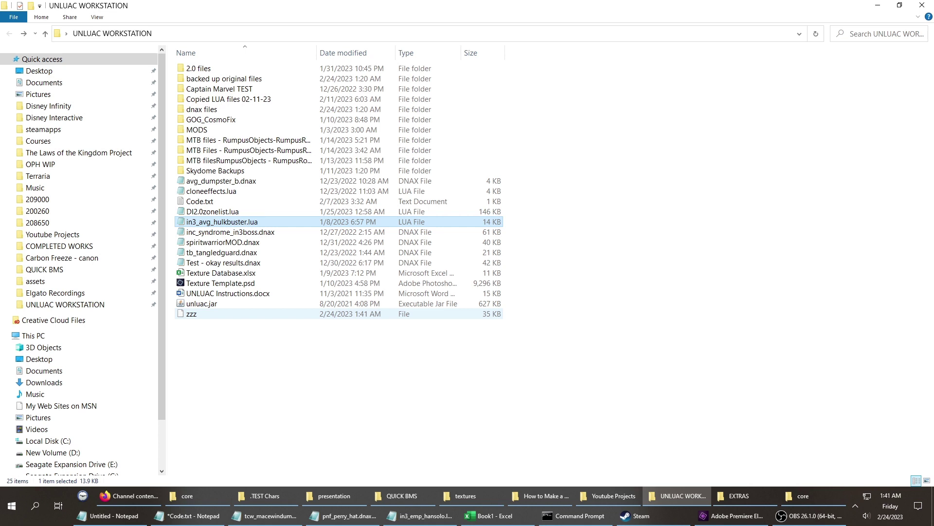
key("F2")
key("ctrl+a")
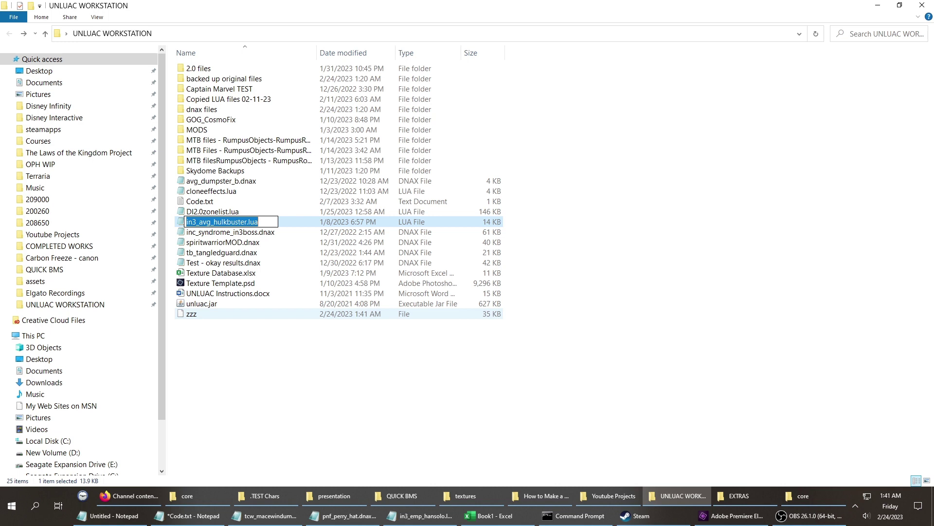
key("Escape")
right_click(349, 10)
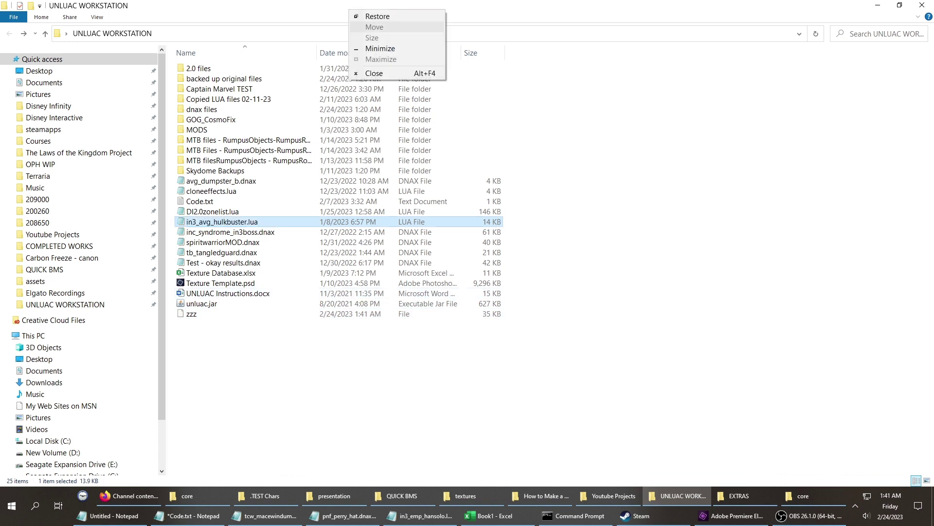
right_click(278, 10)
left_click(97, 17)
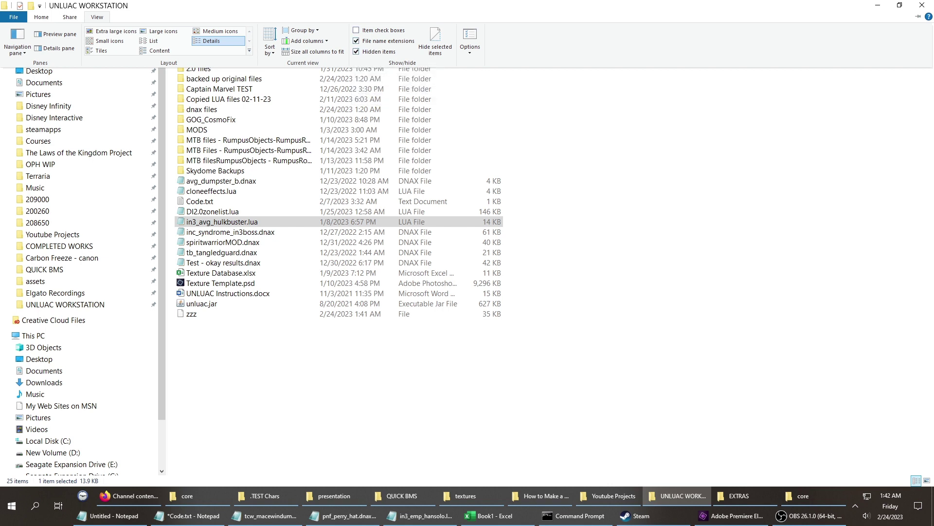
key("alt+h")
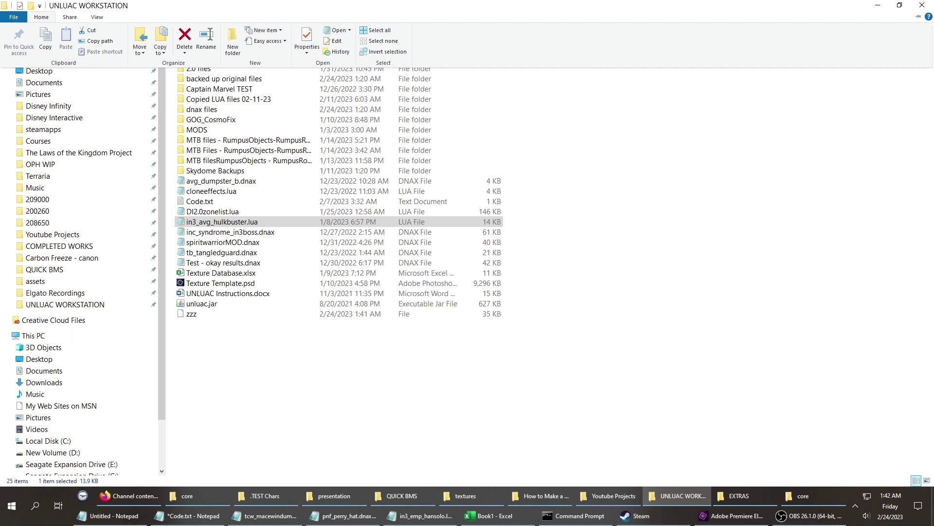
key("Escape")
Step: Copy the full file name again and remove the original in3_avg_hulkbuster.lua from the UNLUAC WORKSTATION folder
key("F2")
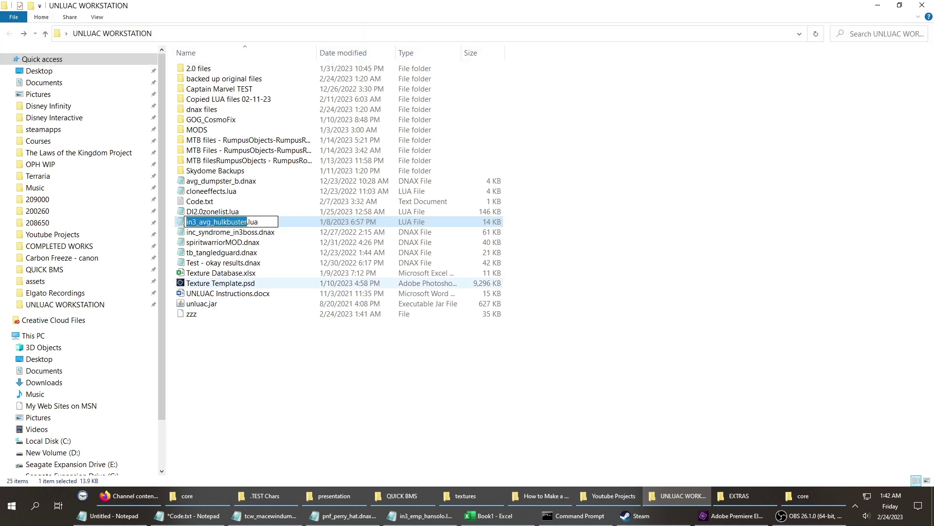
key("ctrl+a")
key("ctrl+c")
key("Escape")
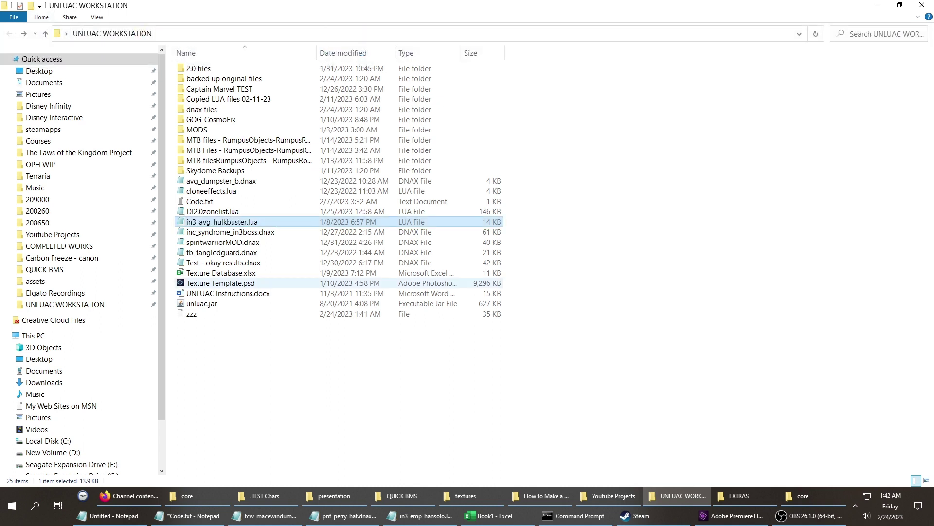
key("Delete")
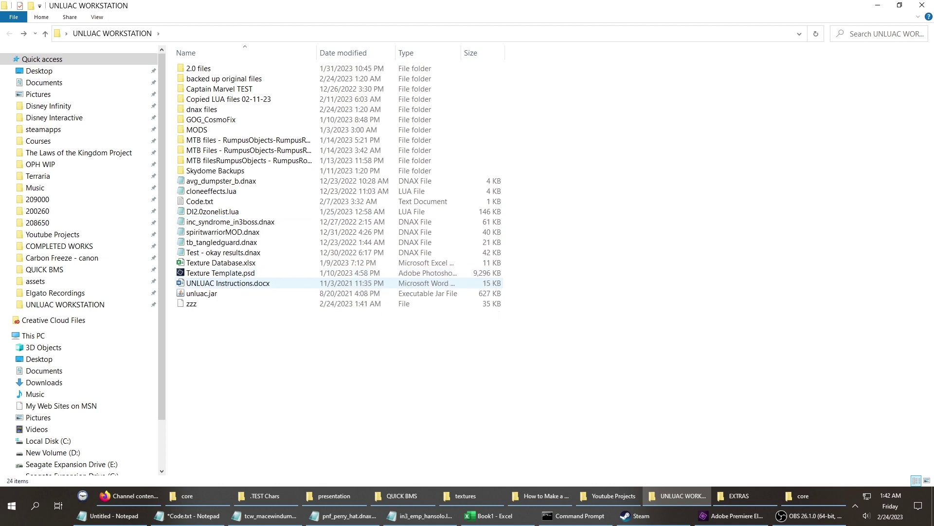
Step: Rename the decompiled output file zzz as in3_avg_hulkbuster.lua
key("z")
key("F2")
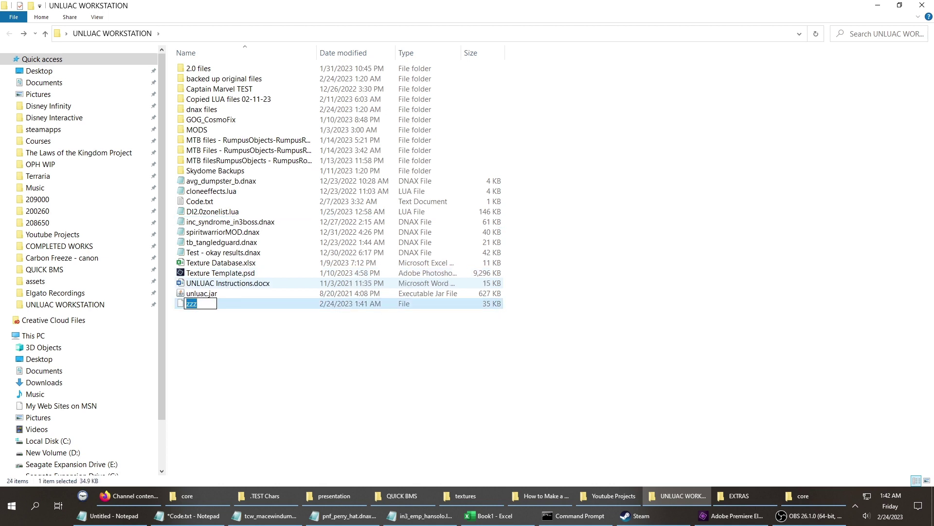
key("ctrl+v")
key("Return")
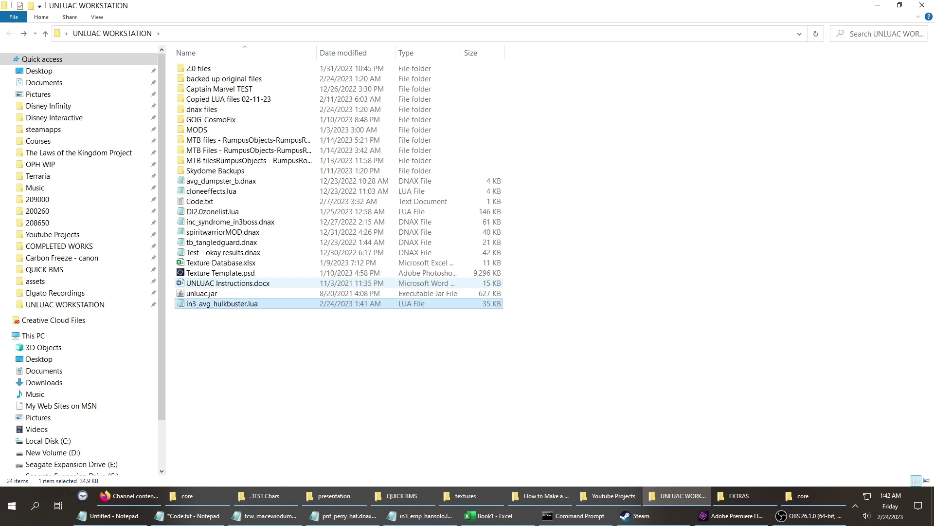
Step: Paste in3_avg_hulkbuster.lua into the backed up original files folder and return to the UNLUAC WORKSTATION folder
key("b")
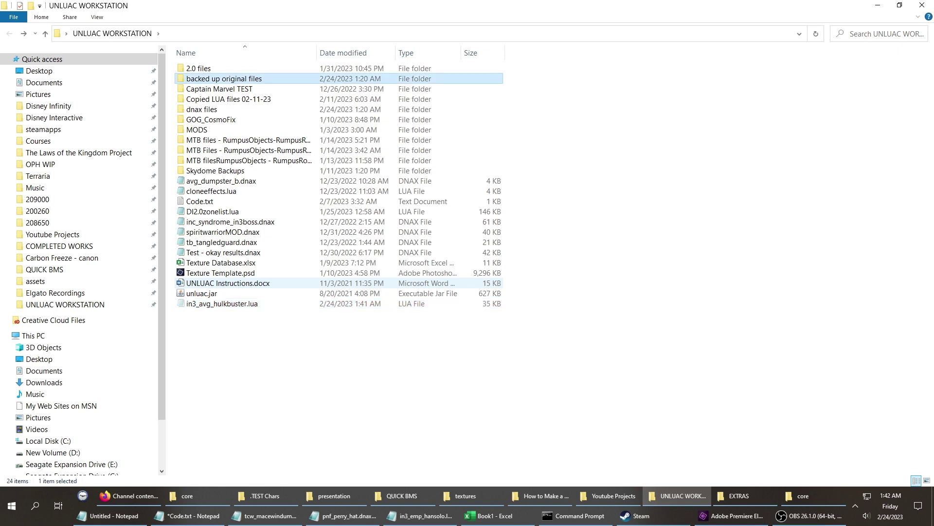
key("Return")
key("ctrl+v")
key("BackSpace")
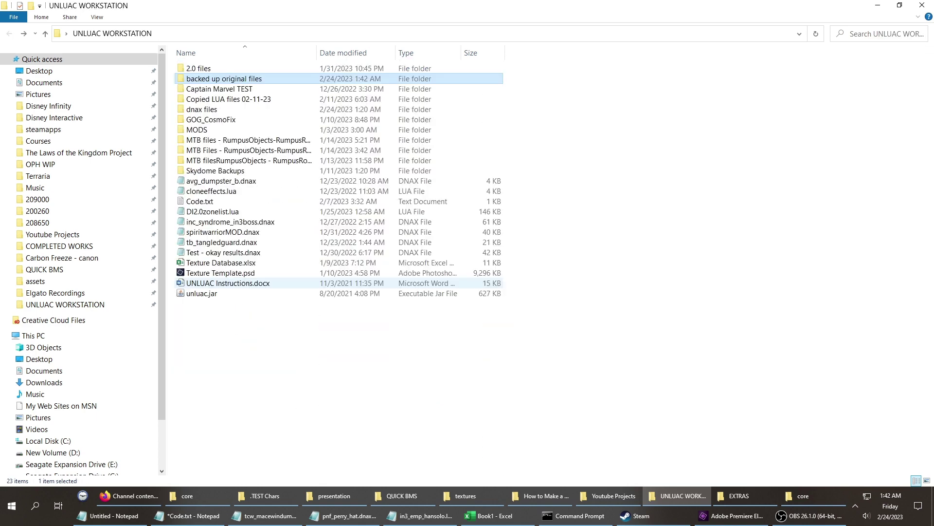
Step: Move the decompiled in3_avg_hulkbuster.lua into the game's gamedb core folder, replacing the existing file
key("alt+Tab")
key("alt+Tab")
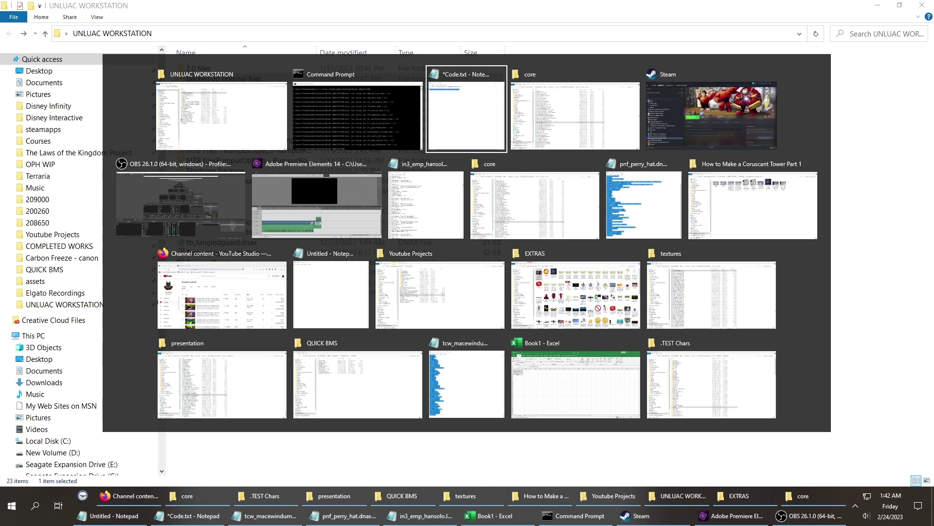
key("alt+Tab")
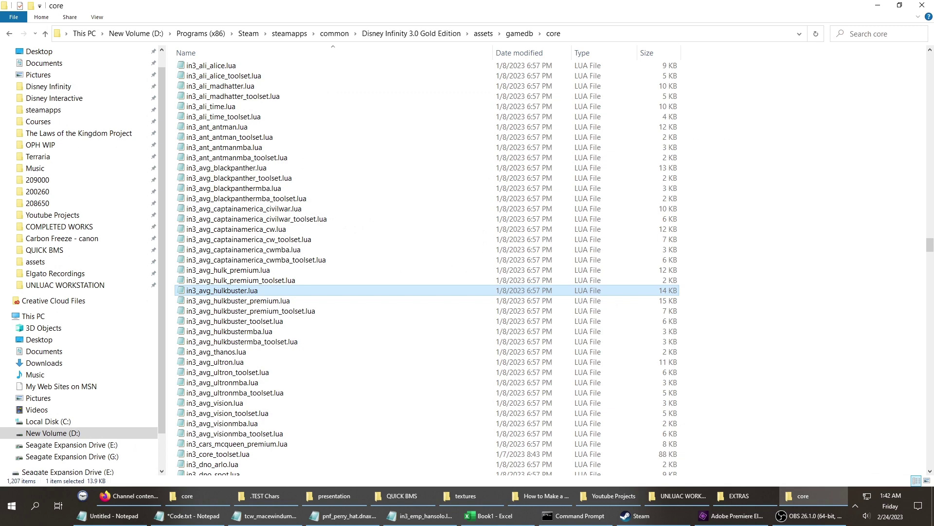
key("ctrl+v")
left_click(459, 181)
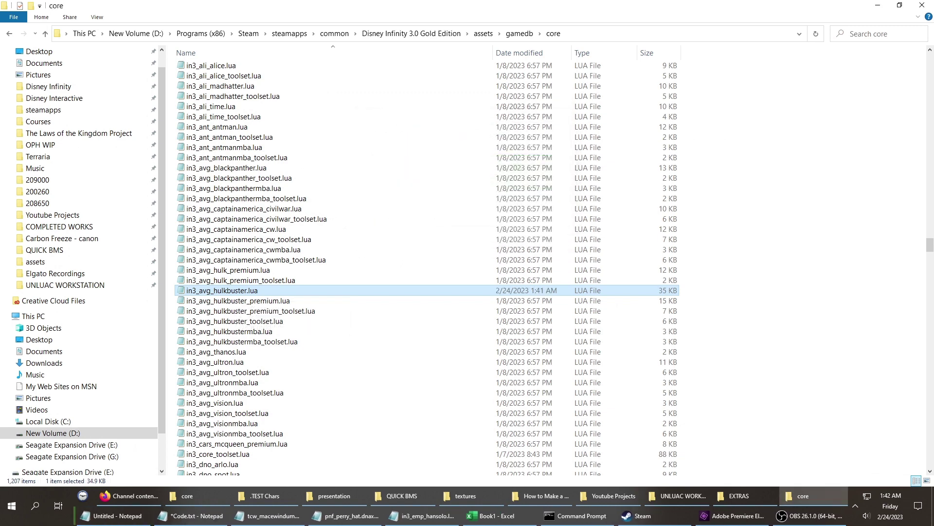
Step: Open the decompiled in3_avg_hulkbuster.lua in Notepad and find the first occurrence of "cost"
key("Return")
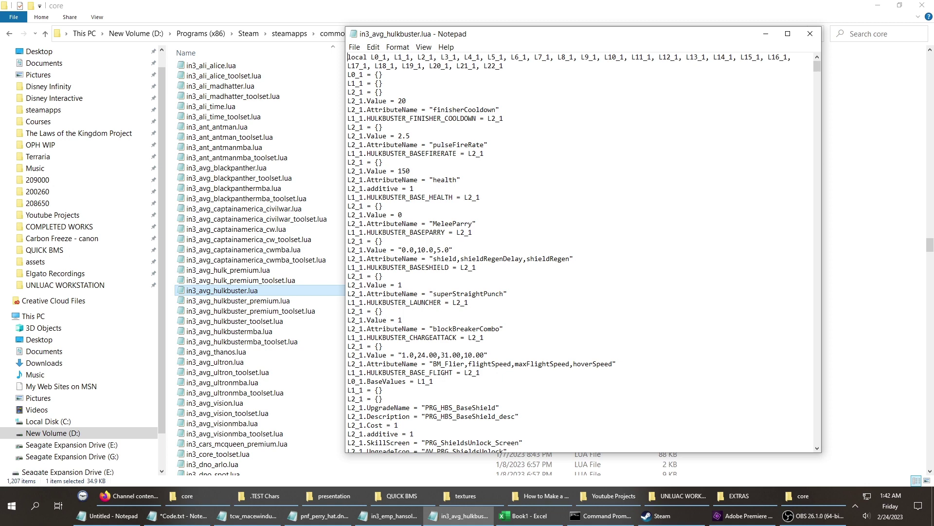
key("ctrl+f")
type("cost")
key("Return")
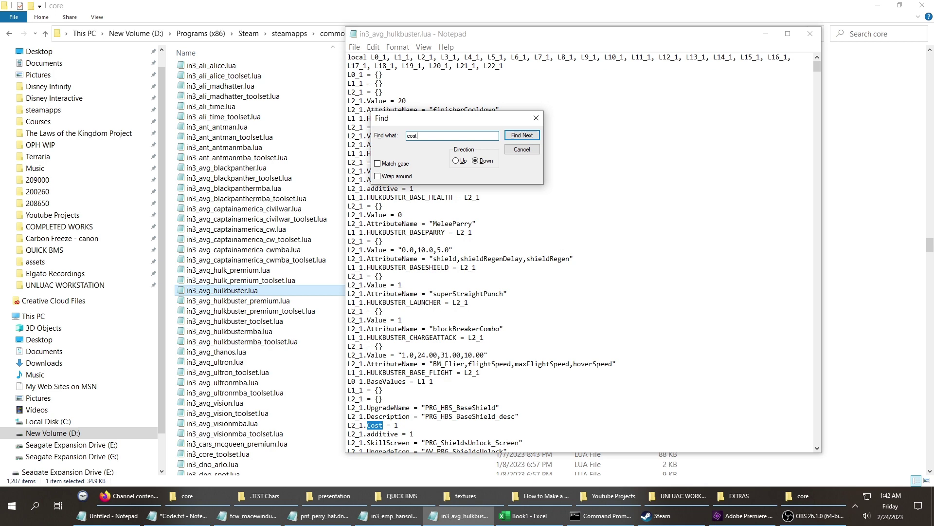
Step: Find the next cost entry and set the cost of the PRG_HBS_MeleeDmg3 upgrade to 1
key("Return")
key("Escape")
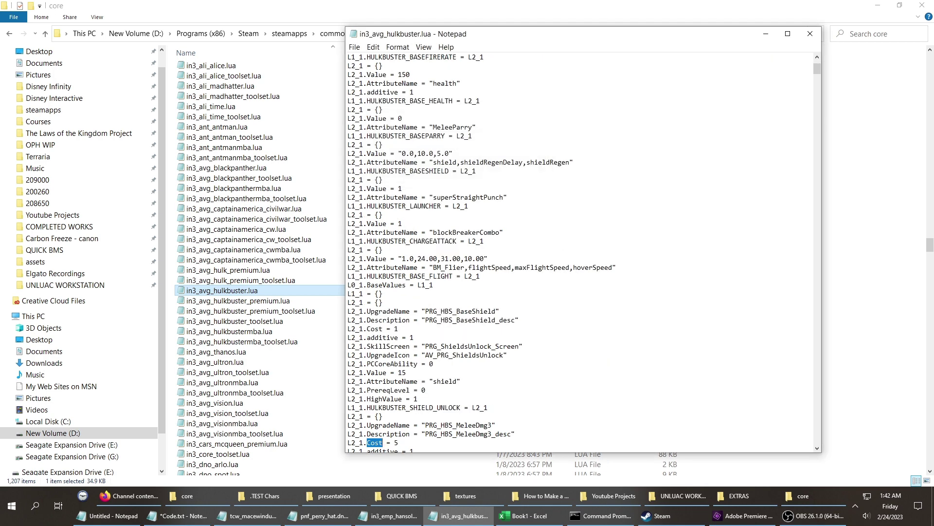
left_click(399, 442)
key("BackSpace")
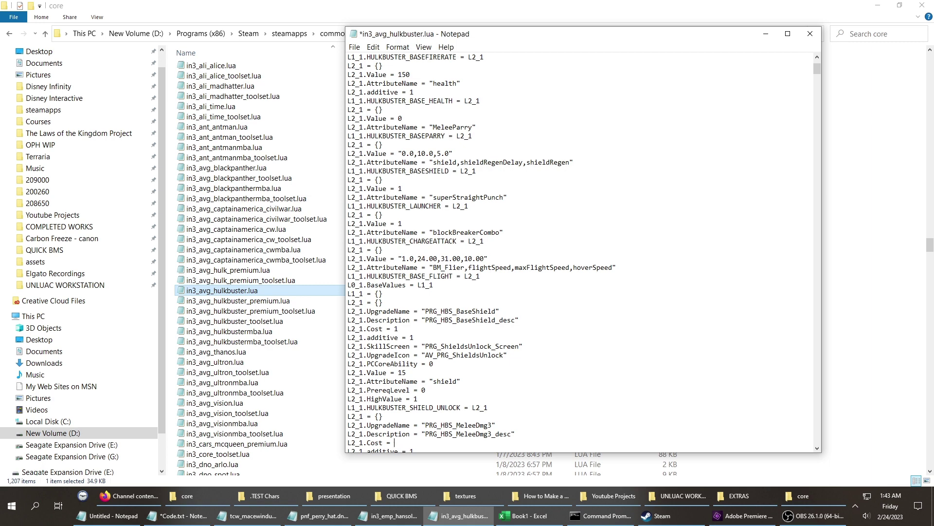
type("1")
Step: Find the next cost entry and set the cost of the PRG_HBS_FireRate1 upgrade to 1
key("ctrl+f")
key("Return")
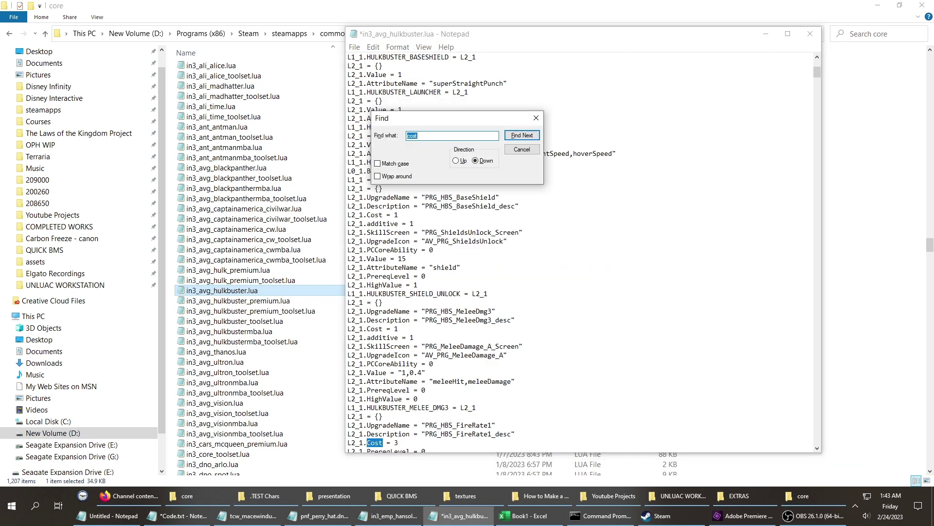
key("Escape")
key("End")
key("BackSpace")
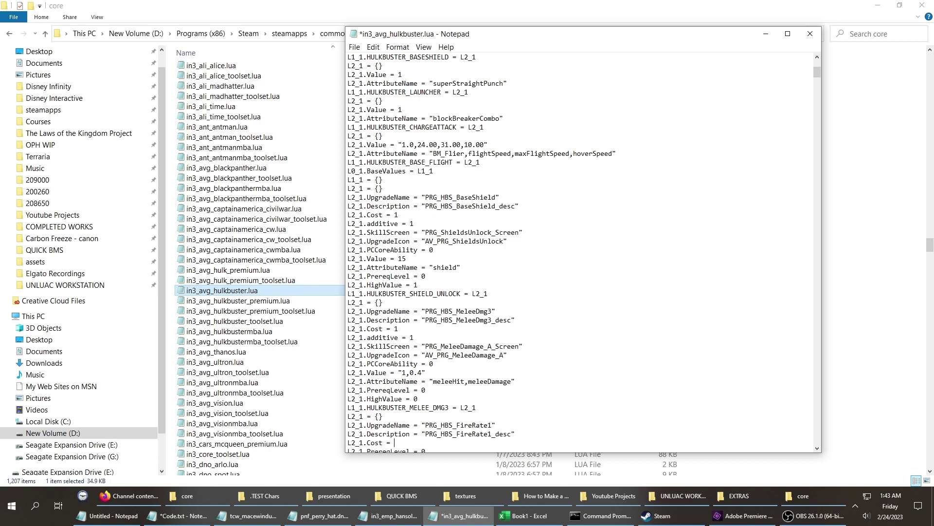
type("1")
Step: Find the next cost entry and set the cost of the PRG_HBS_AttackFinisher1 upgrade to 1
key("ctrl+f")
key("Return")
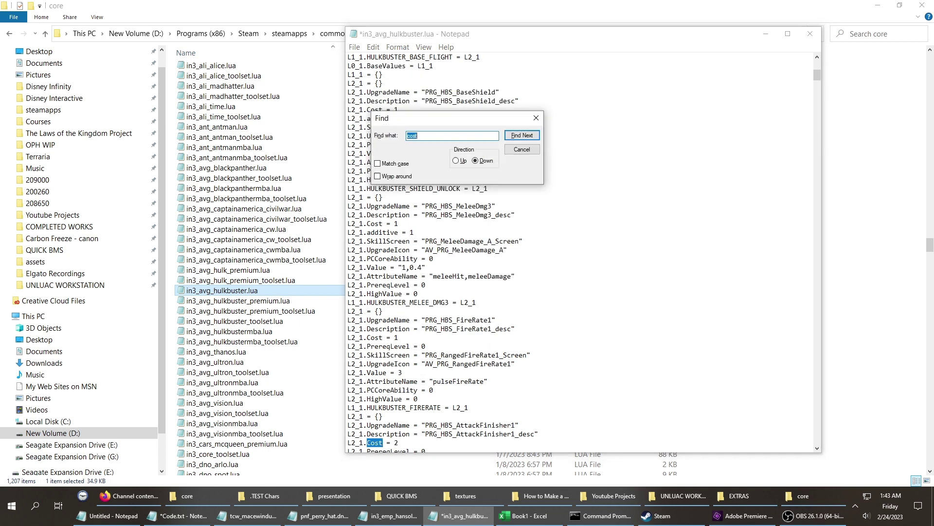
key("Escape")
key("End")
key("BackSpace")
type("1")
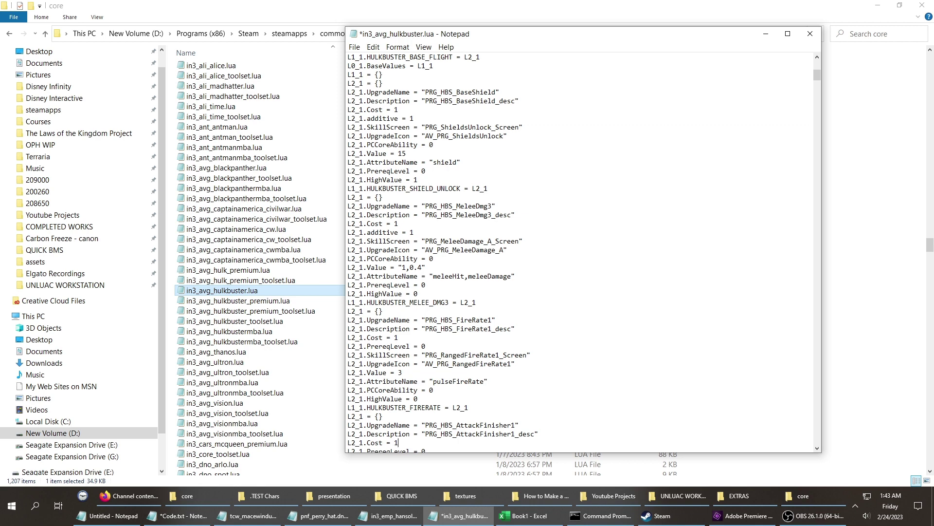
Step: Find the next cost entry and set the cost of the PRG_HBS_SuperDmg3 upgrade to 1
key("ctrl+f")
key("Return")
key("Escape")
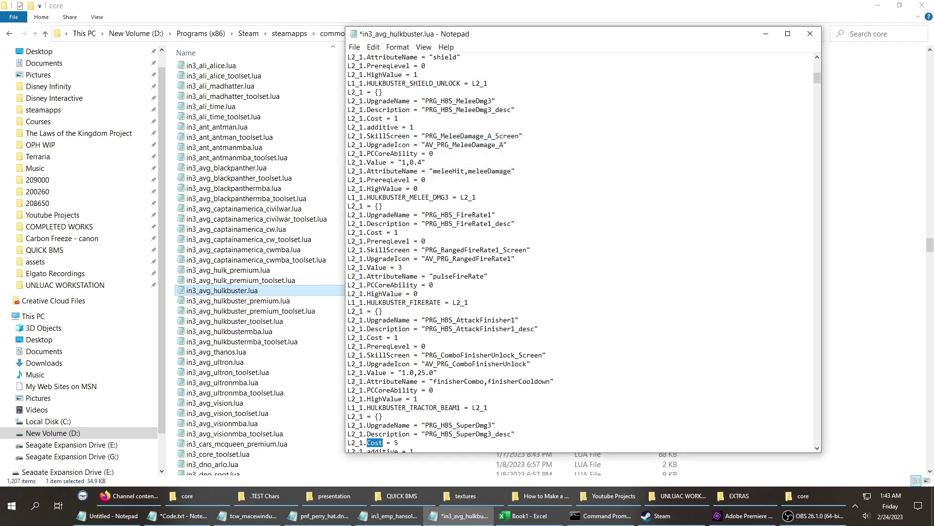
left_click(398, 442)
key("BackSpace")
type("5")
type("1")
Step: Continue through the cost entries, set the cost of the PRG_HBS_PauseCombo2 upgrade to 1, and save the file
key("ctrl+f")
key("Return")
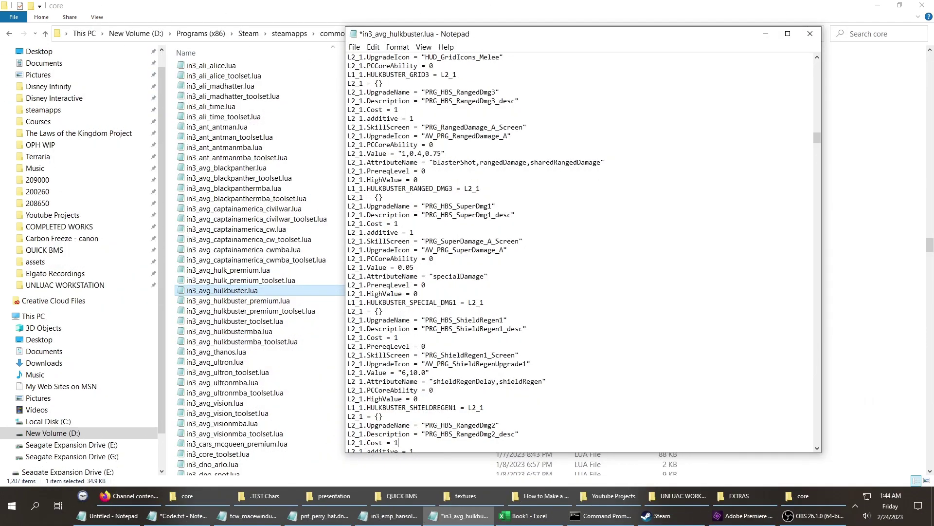
key("ctrl+f")
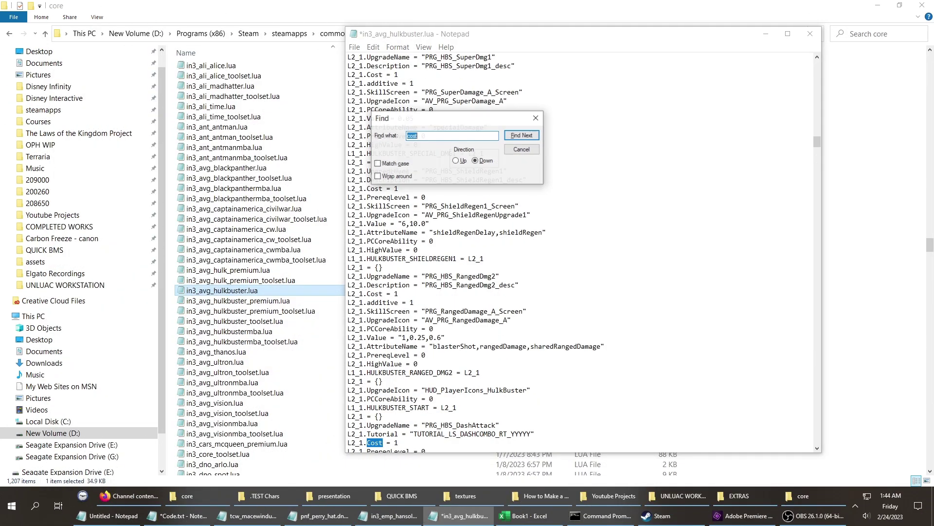
key("Return")
key("Escape")
left_click(398, 443)
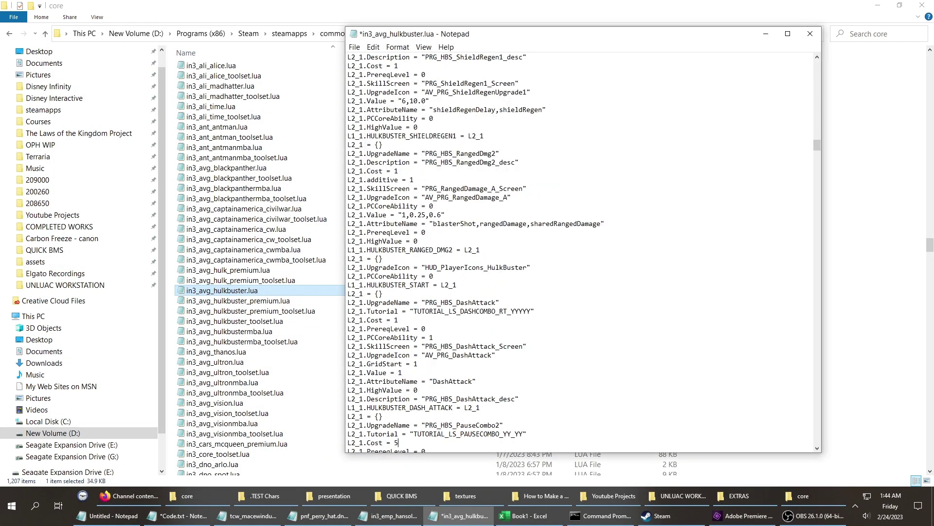
key("shift+Left")
type("1")
key("ctrl+s")
Step: Switch to Steam and launch Disney Infinity 3.0 to test the edited Hulkbuster
key("alt+Tab")
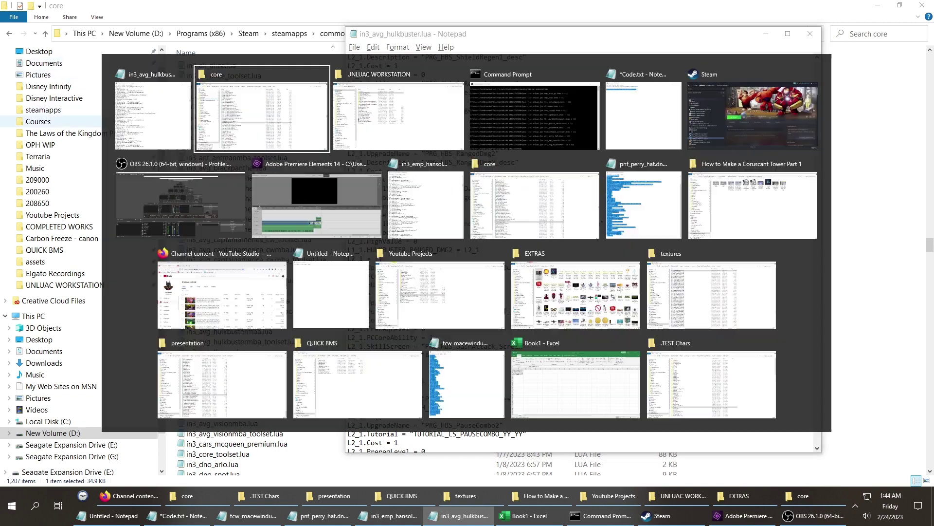
left_click(752, 115)
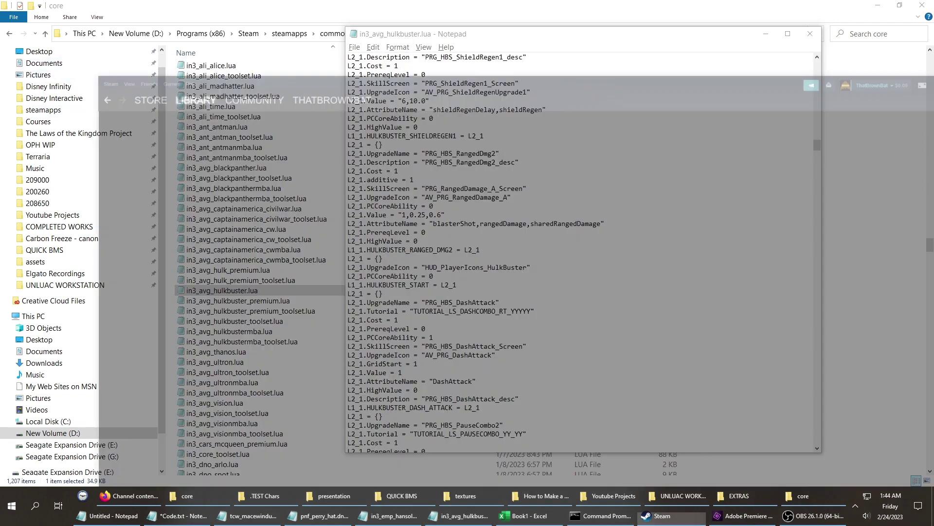
left_click(333, 253)
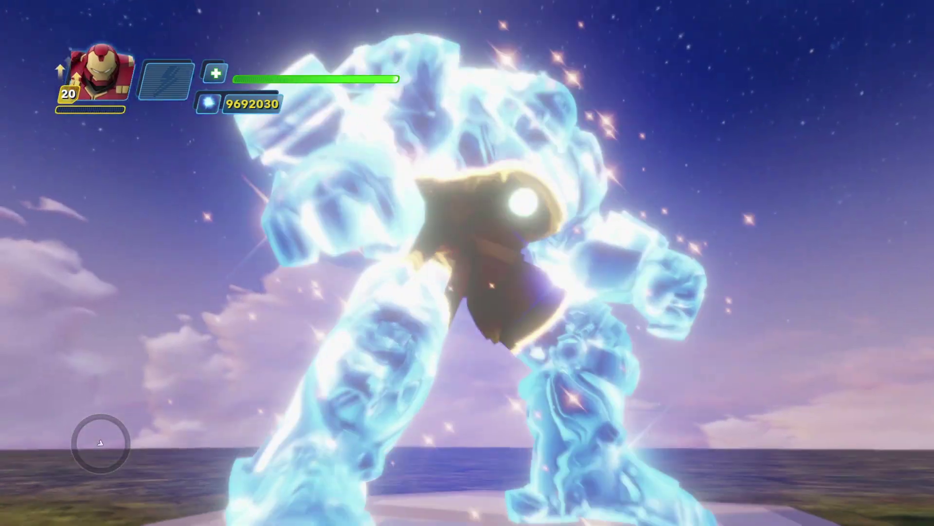
key("Return")
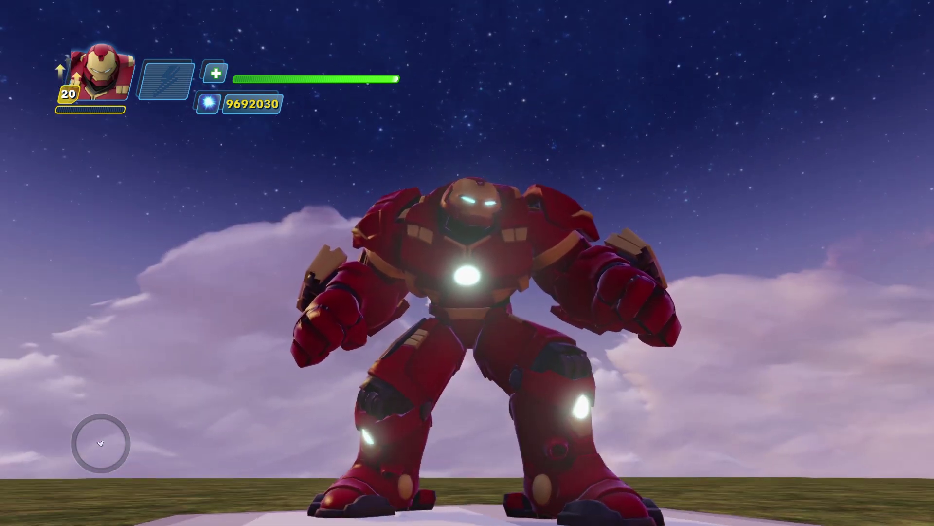
Step: Pause the game and open the Hulkbuster's Skill Tree to check the upgrade costs
key("Escape")
key("Escape")
key("Down")
key("Down")
key("Down")
key("Down")
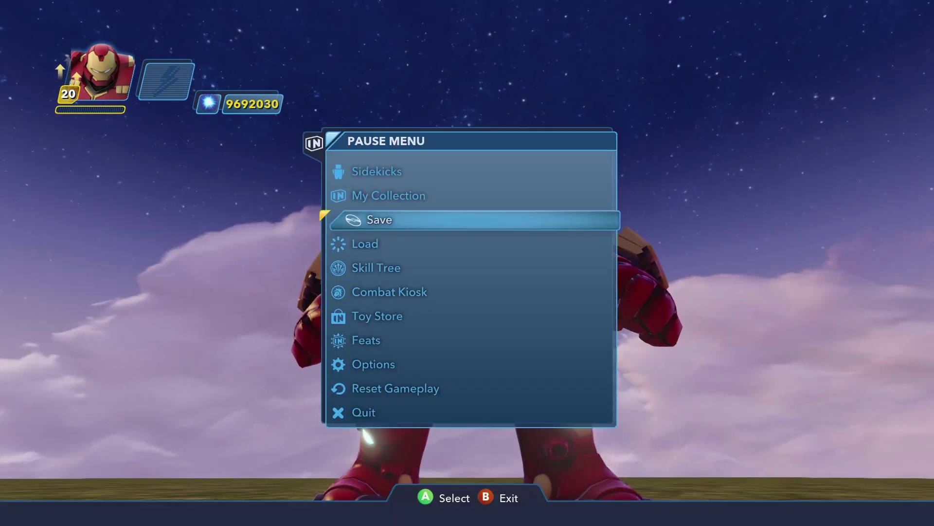
key("Return")
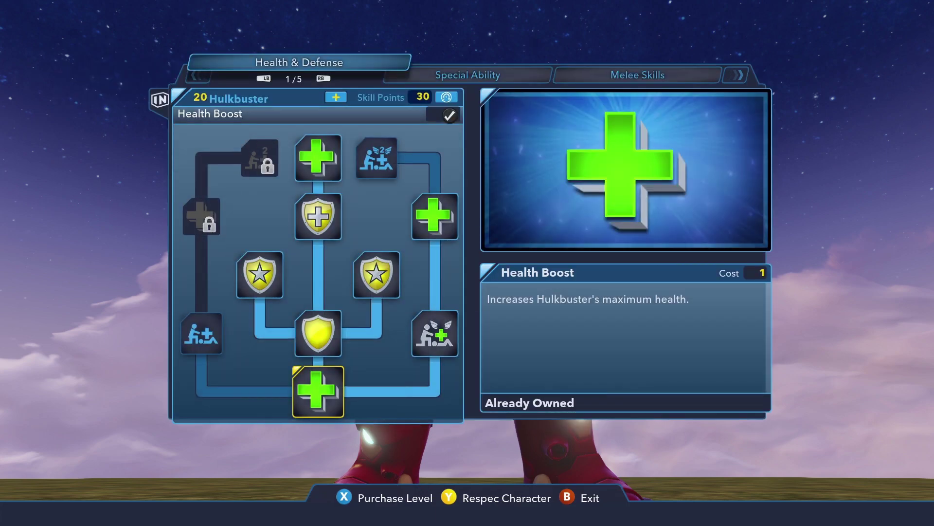